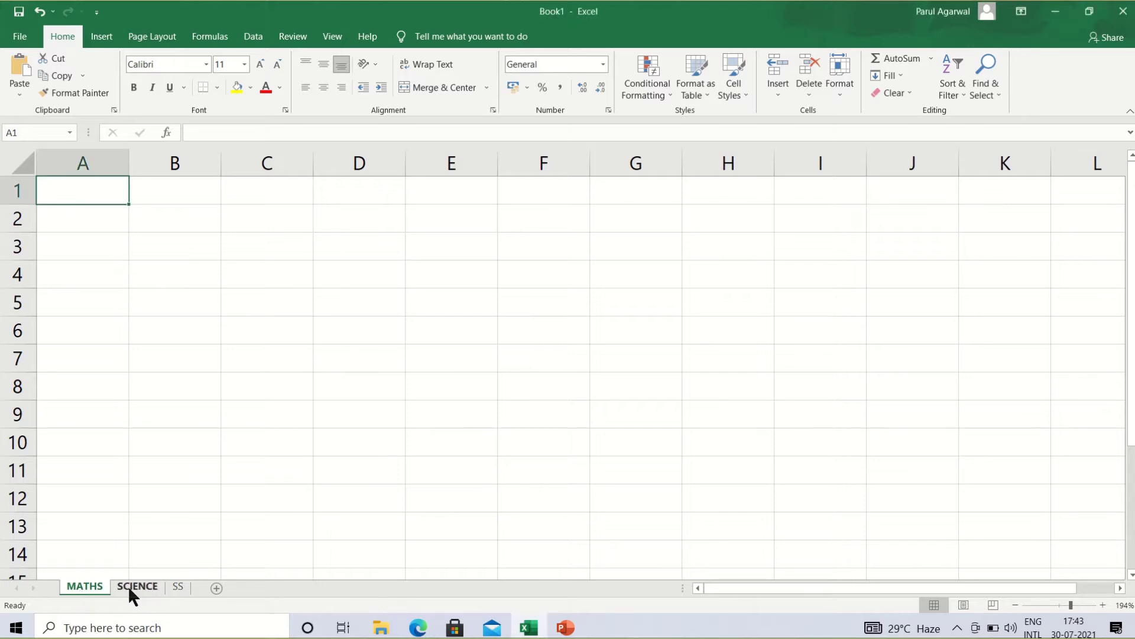
Add two new blank worksheets after the SS sheet.
{"action": "left_click", "coordinate": [176, 587]}
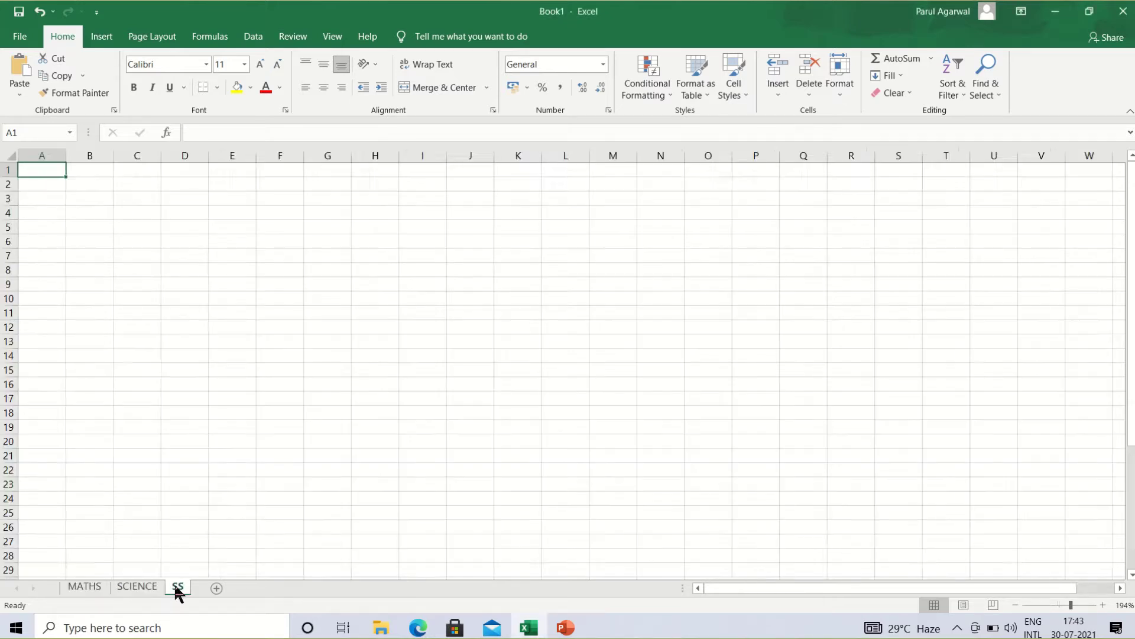
{"action": "left_click", "coordinate": [217, 588]}
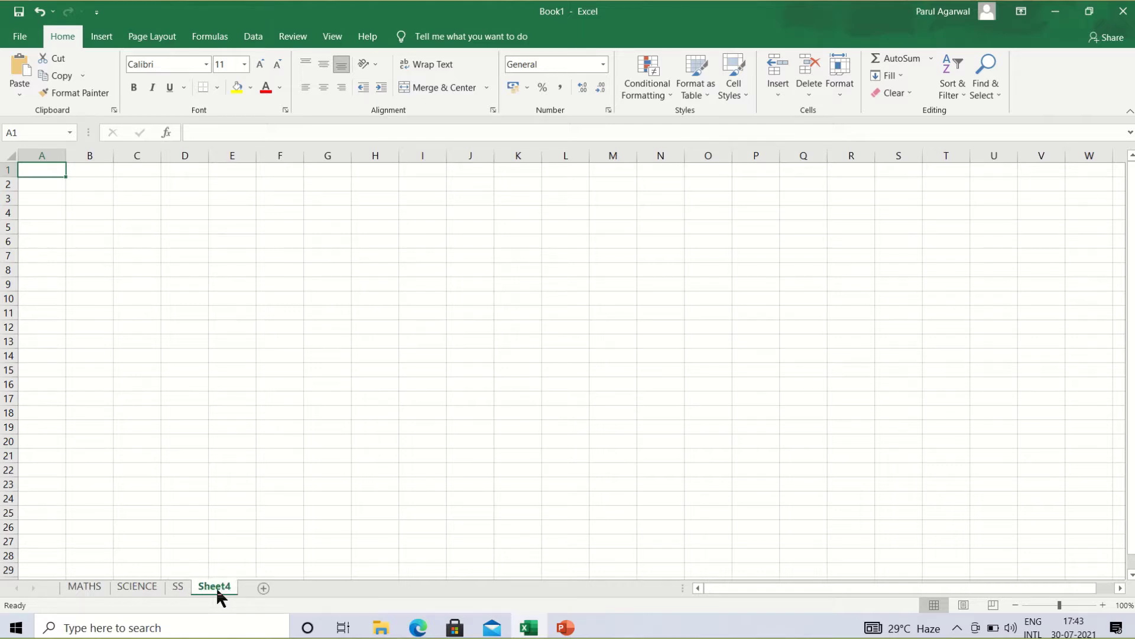
{"action": "left_click", "coordinate": [262, 588]}
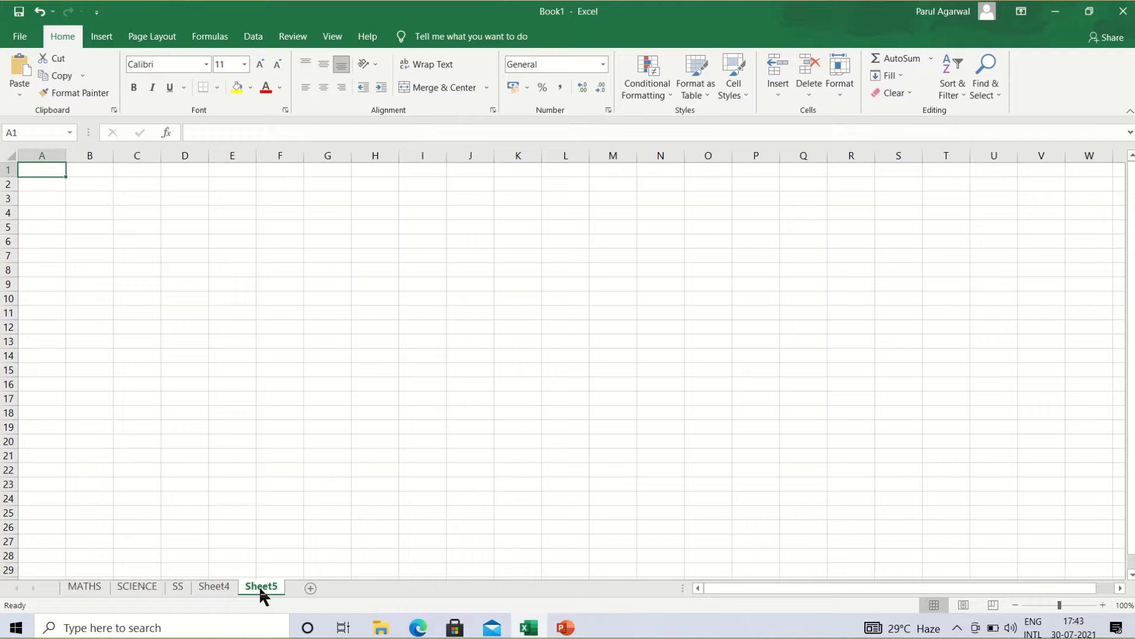
View each worksheet in turn, from MATHS through SCIENCE, SS and Sheet4 to Sheet5.
{"action": "left_click", "coordinate": [81, 587]}
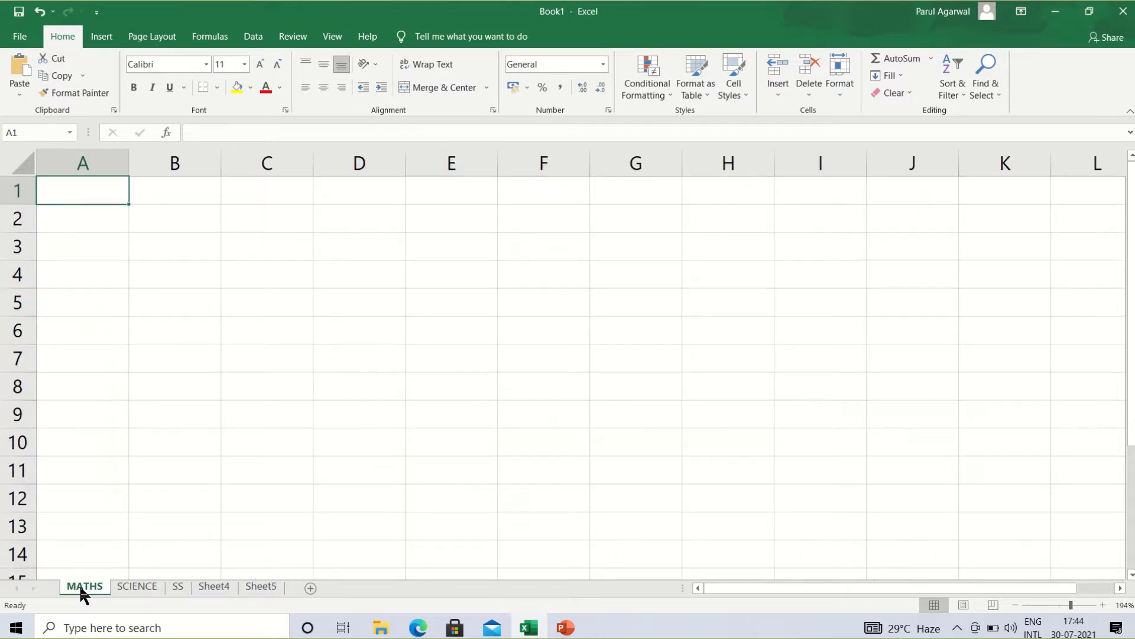
{"action": "left_click", "coordinate": [127, 589]}
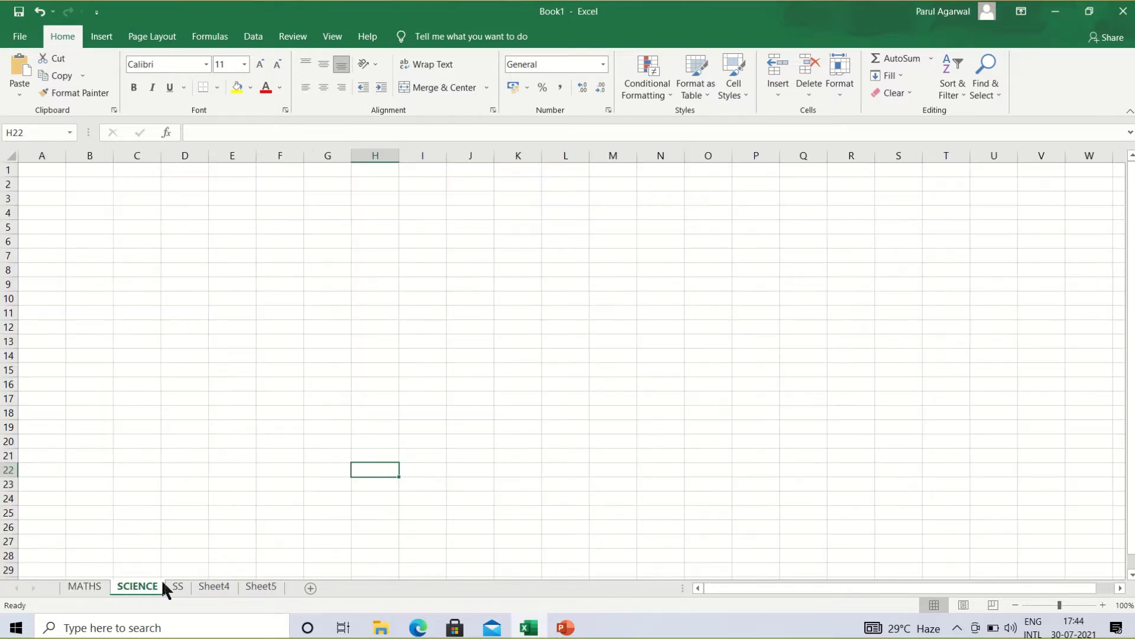
{"action": "left_click", "coordinate": [179, 583]}
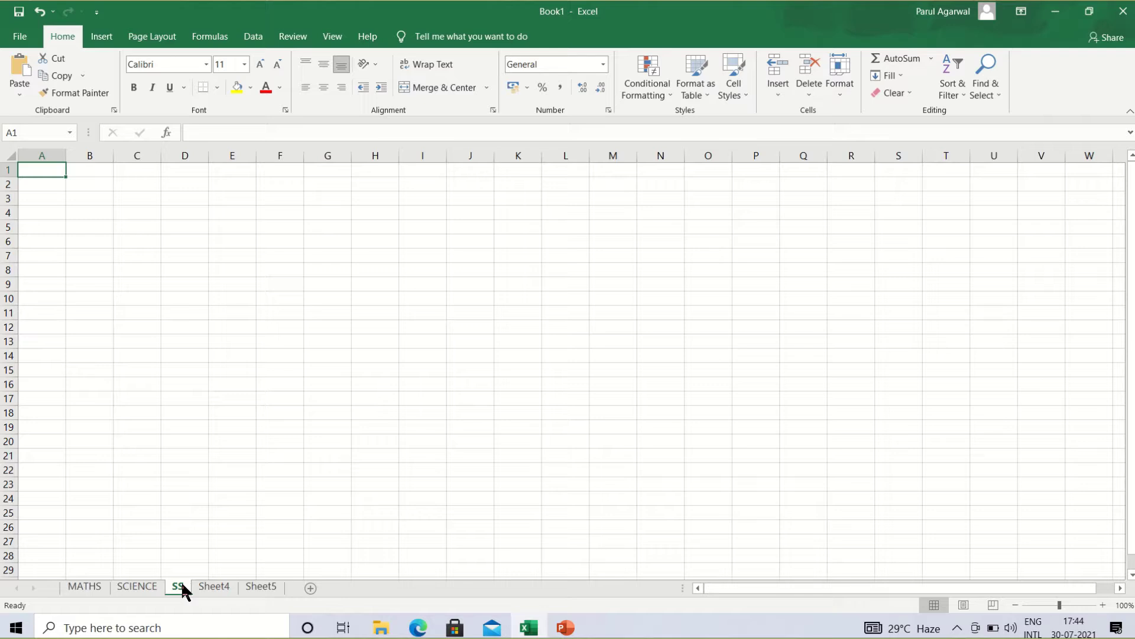
{"action": "left_click", "coordinate": [223, 589]}
{"action": "left_click", "coordinate": [260, 589]}
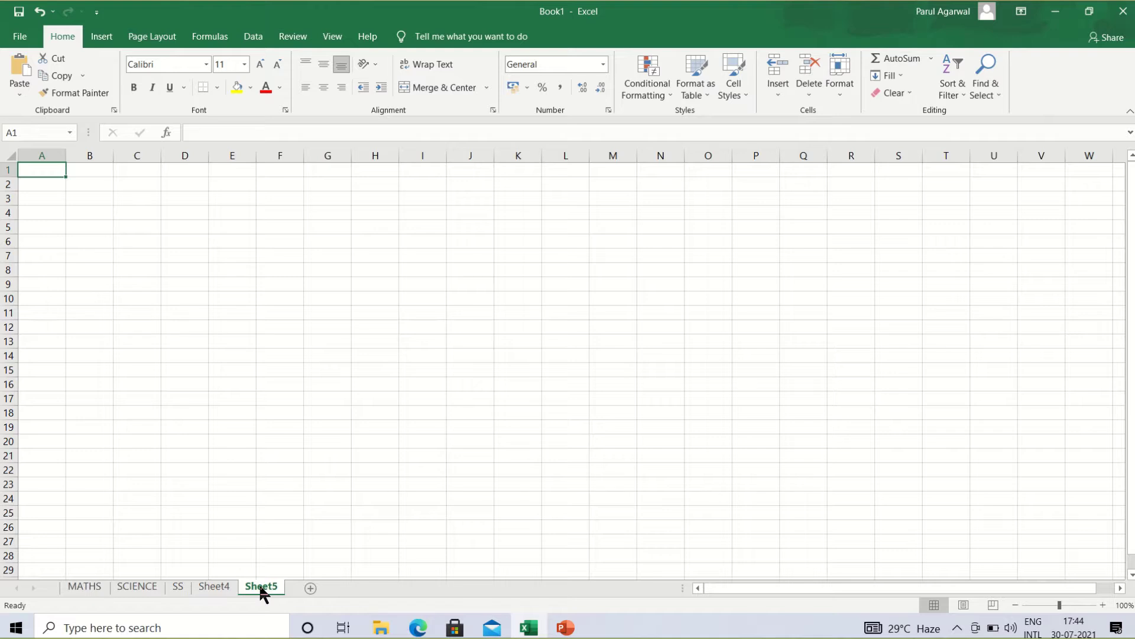
{"action": "type", "text": "q"}
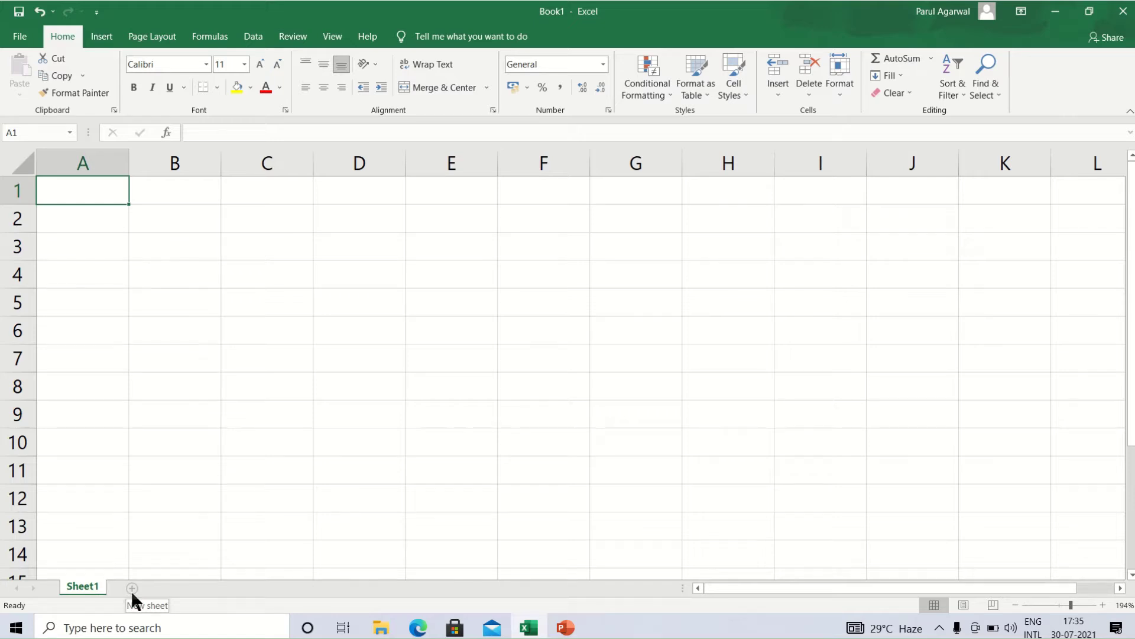
Add a second worksheet after Sheet1 and switch between the two sheets.
{"action": "left_click", "coordinate": [132, 587]}
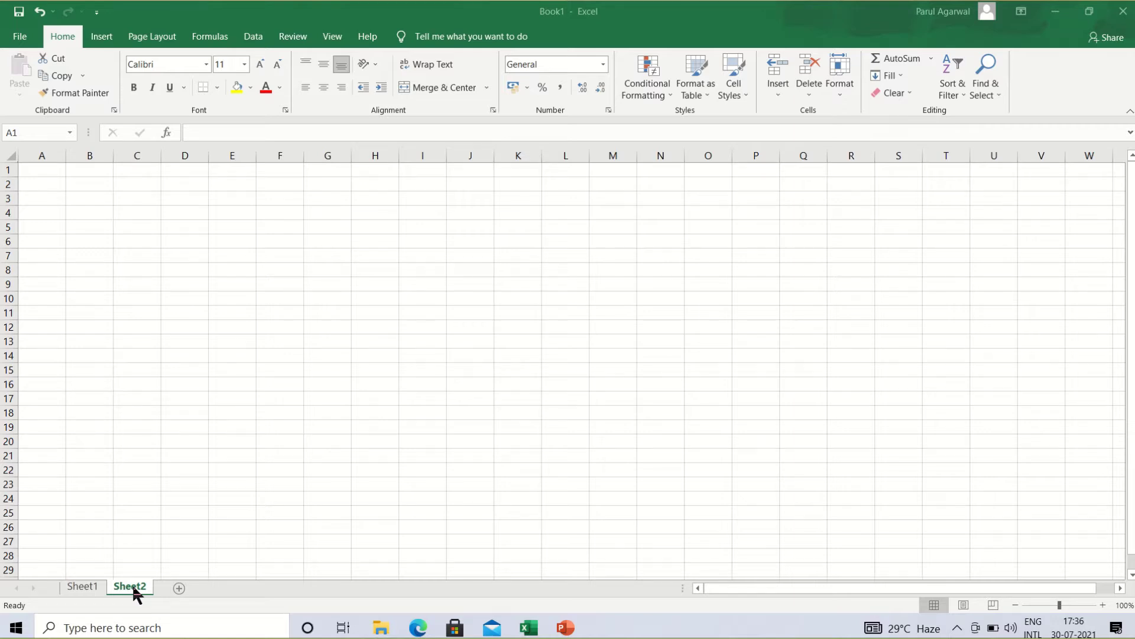
{"action": "left_click", "coordinate": [82, 586]}
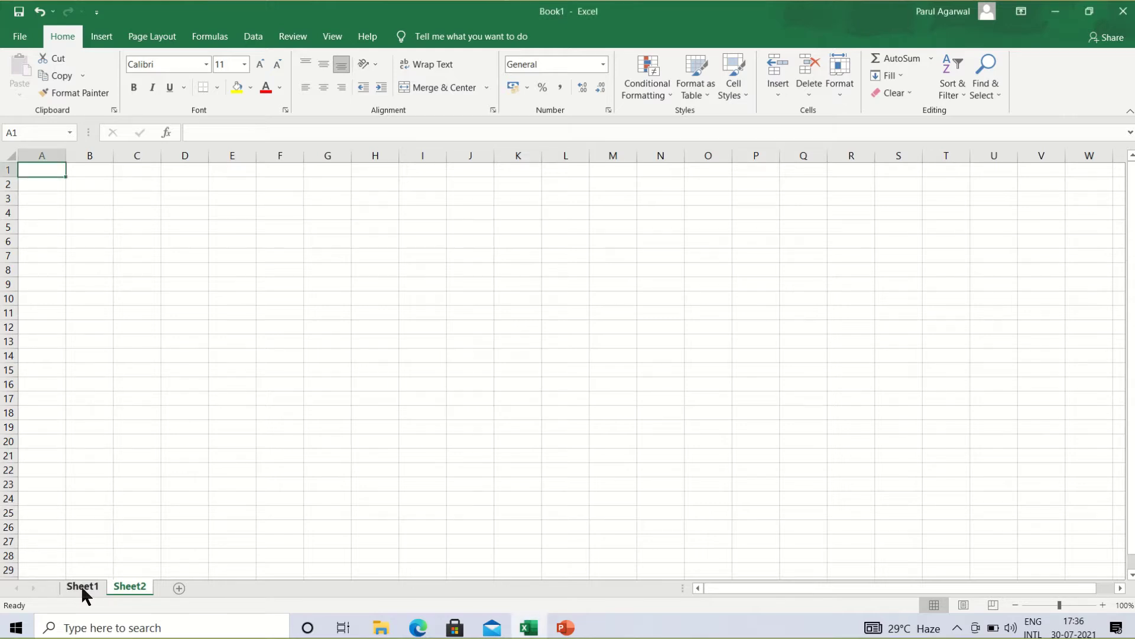
{"action": "scroll", "coordinate": [82, 589], "scroll_direction": "up", "scroll_amount": 6, "text": "ctrl"}
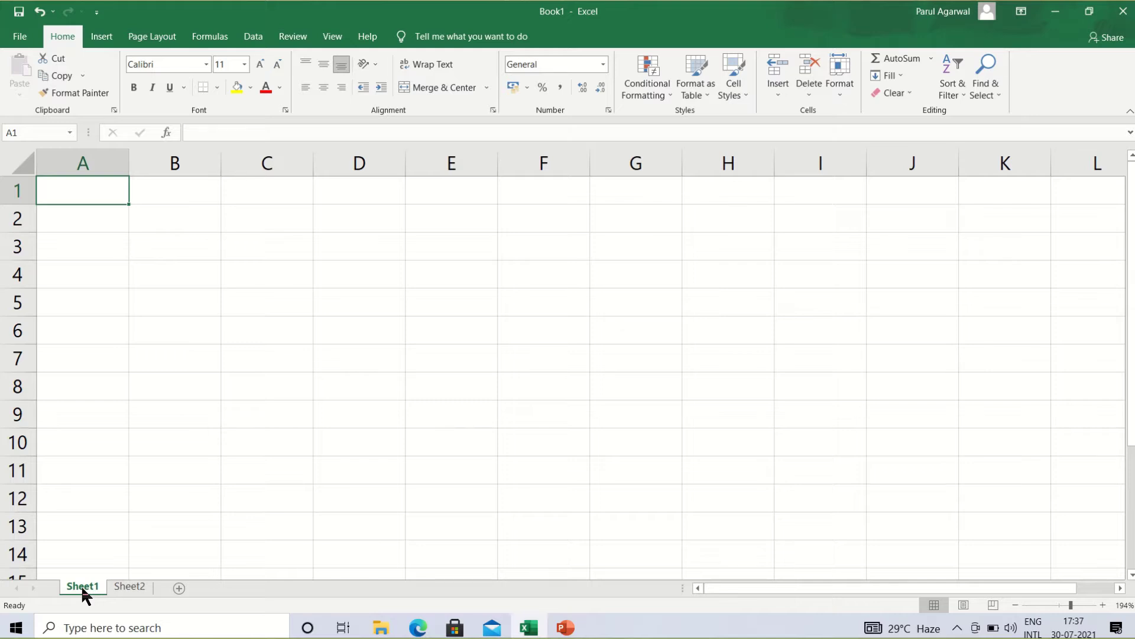
{"action": "left_click", "coordinate": [131, 587]}
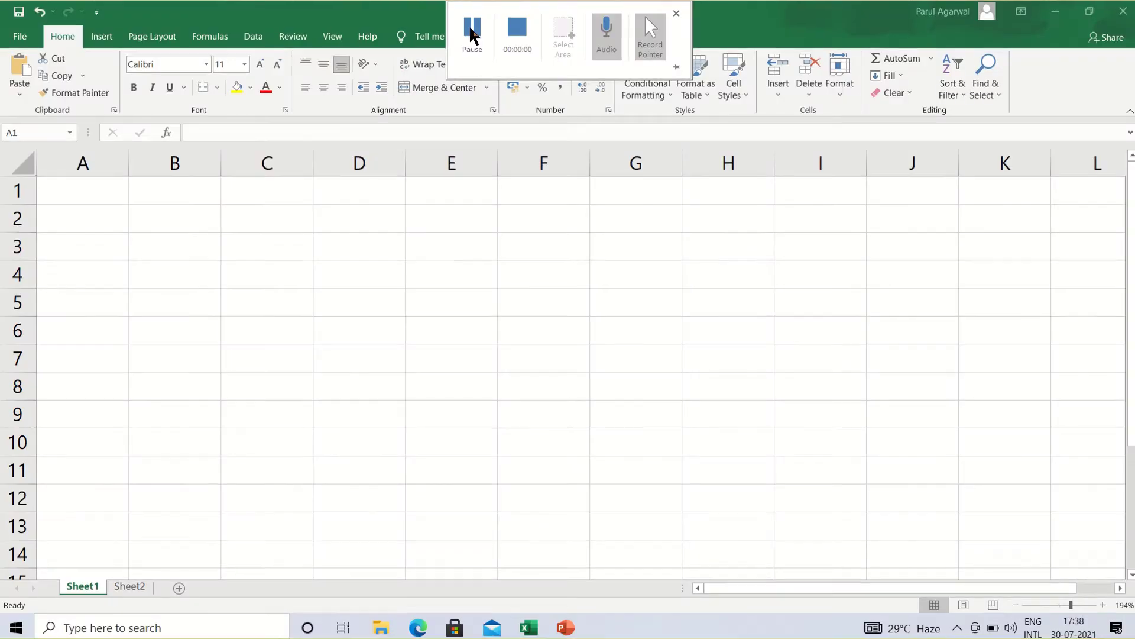
Rename the Sheet1 worksheet as MATHS.
{"action": "left_click", "coordinate": [83, 584]}
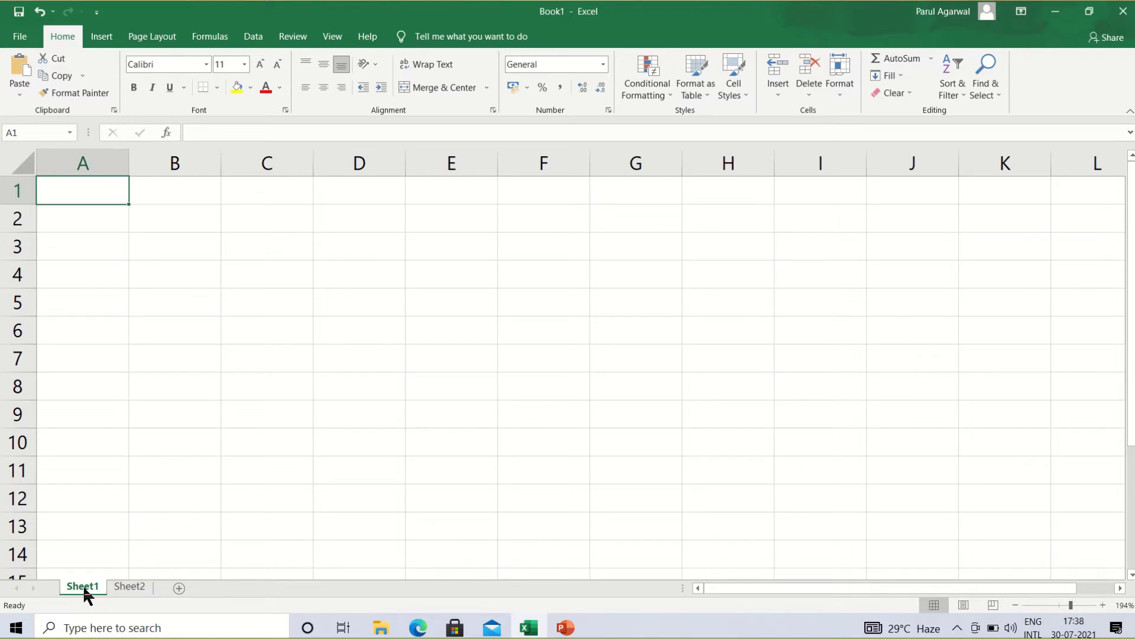
{"action": "right_click", "coordinate": [82, 584]}
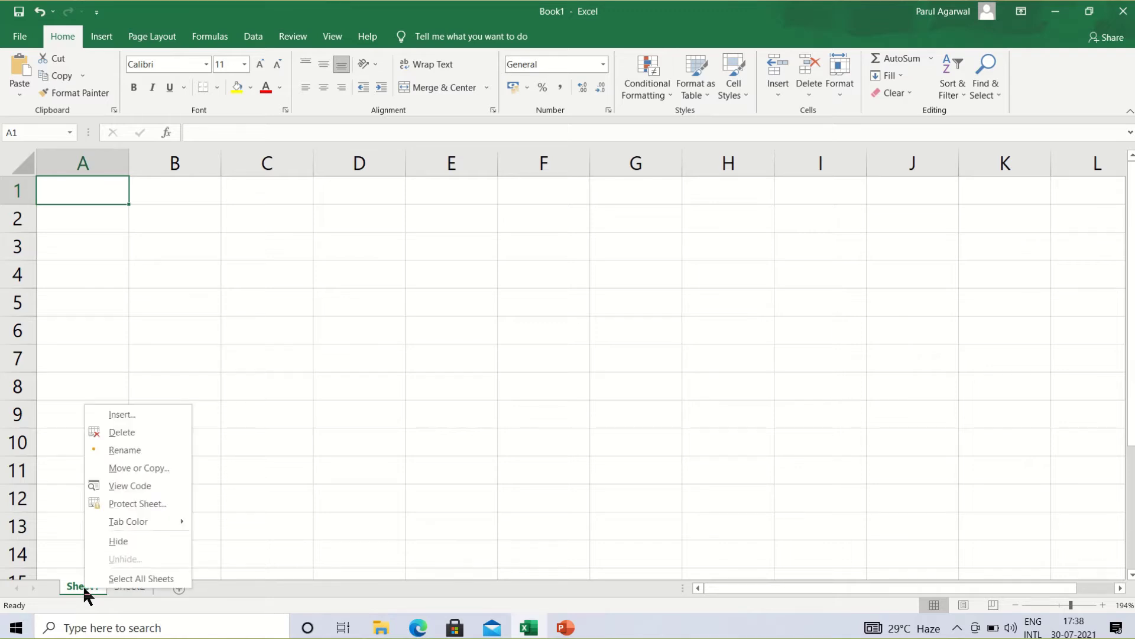
{"action": "left_click", "coordinate": [146, 451]}
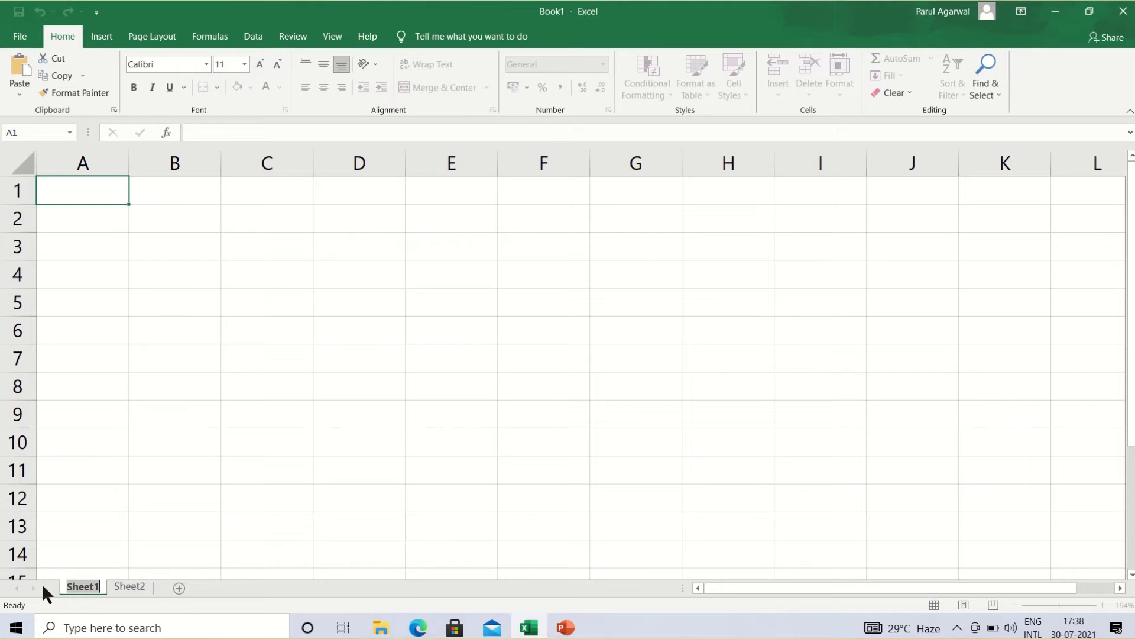
{"action": "type", "text": "MATHS"}
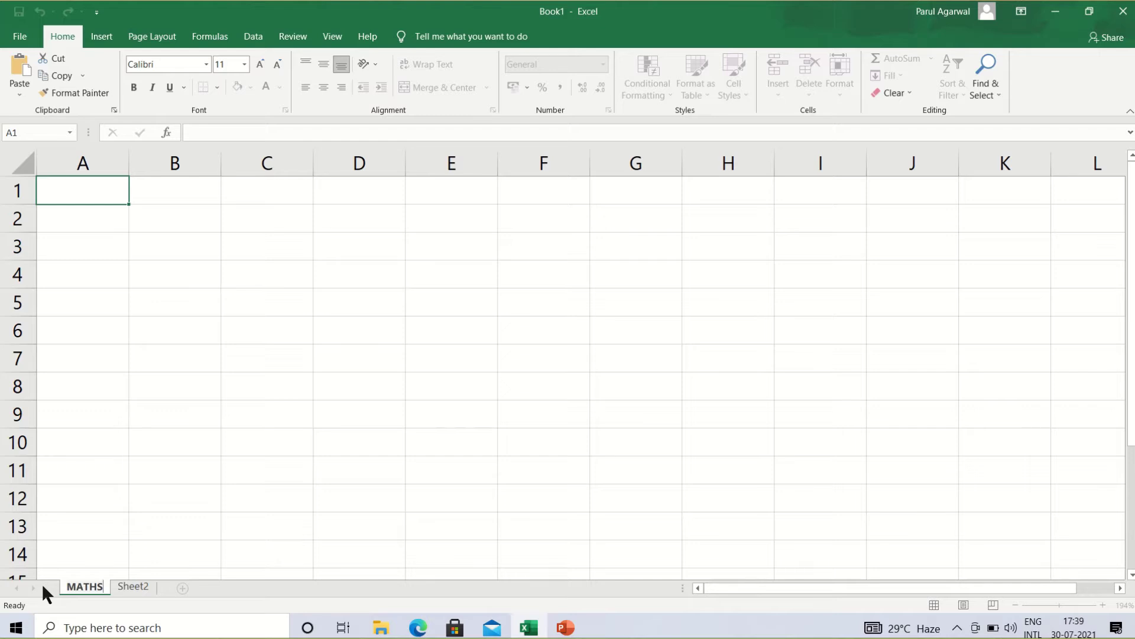
{"action": "key", "text": "Return"}
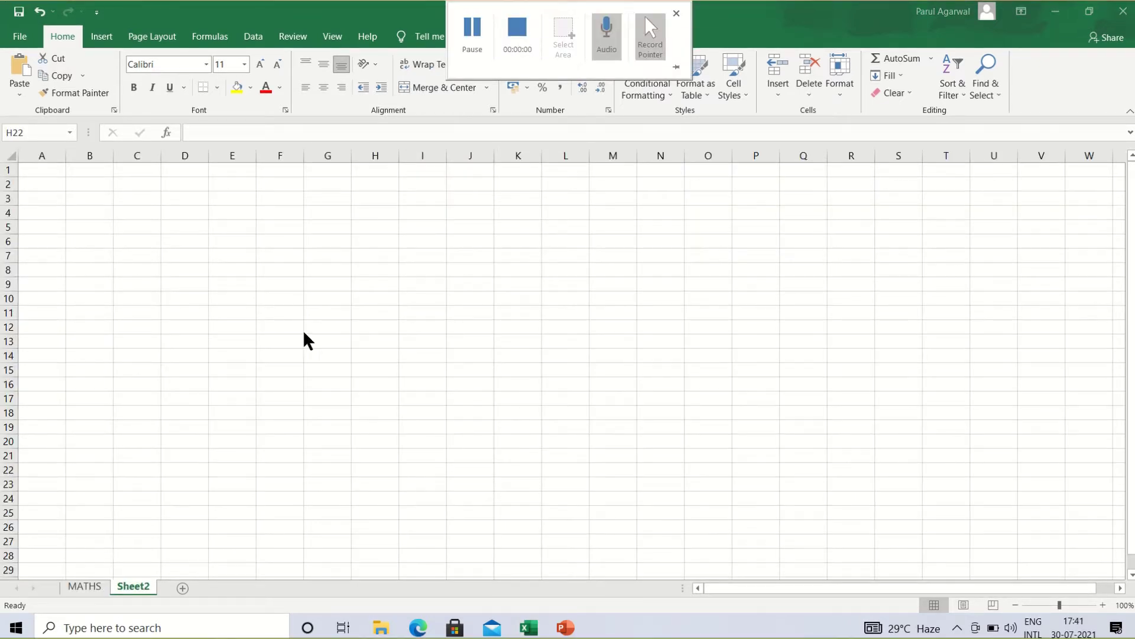
Rename the Sheet2 worksheet as SCIENCE.
{"action": "double_click", "coordinate": [133, 585]}
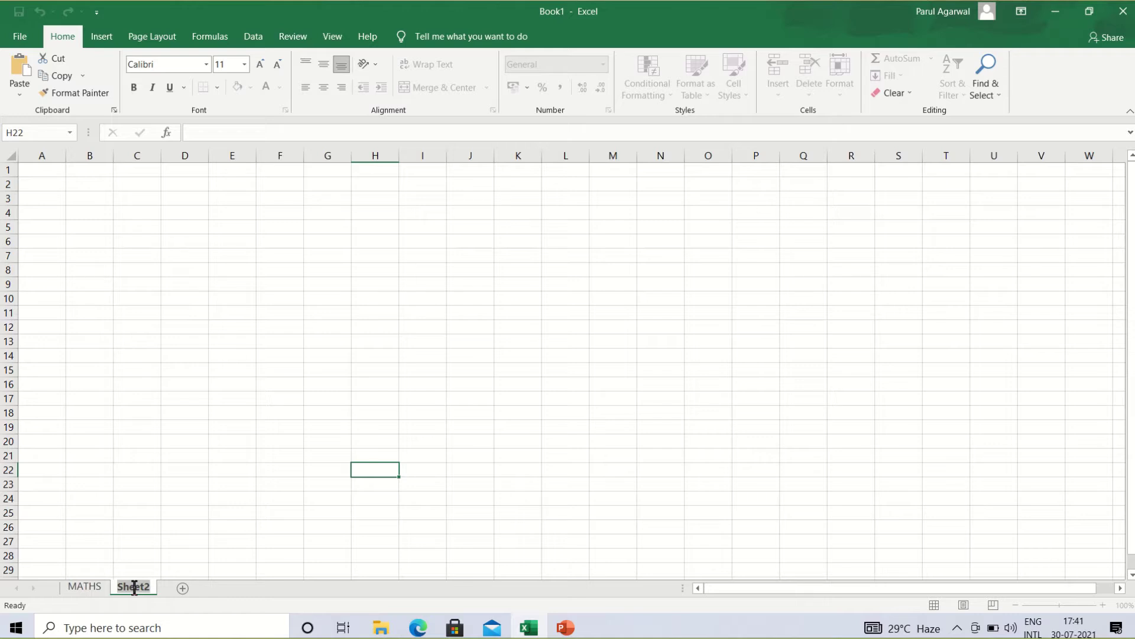
{"action": "type", "text": "SCIENCE"}
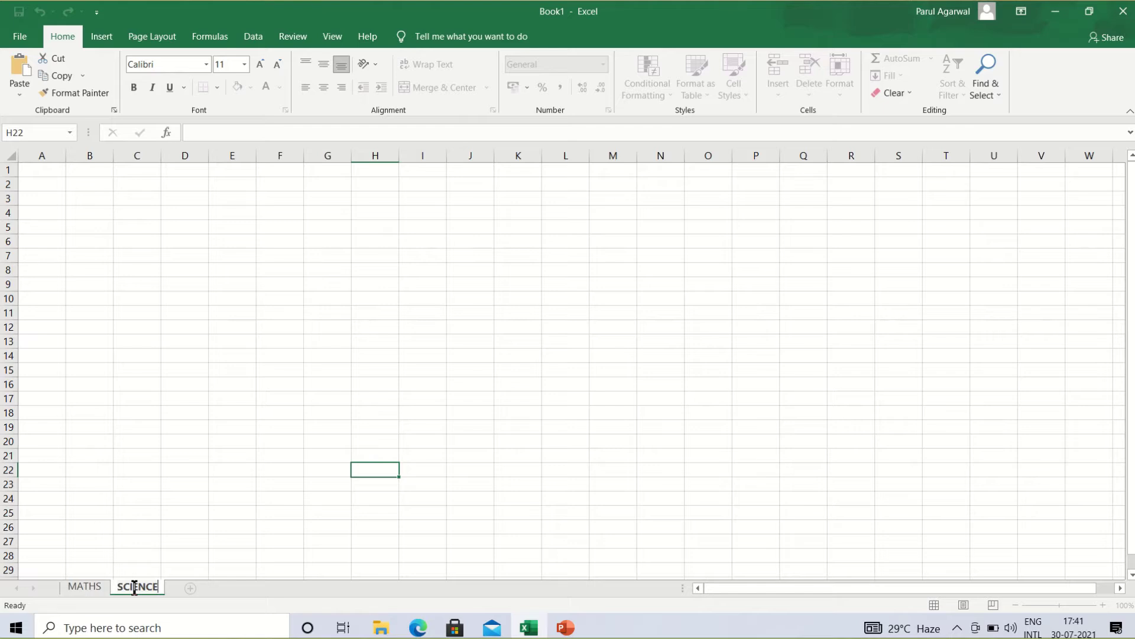
{"action": "key", "text": "Return"}
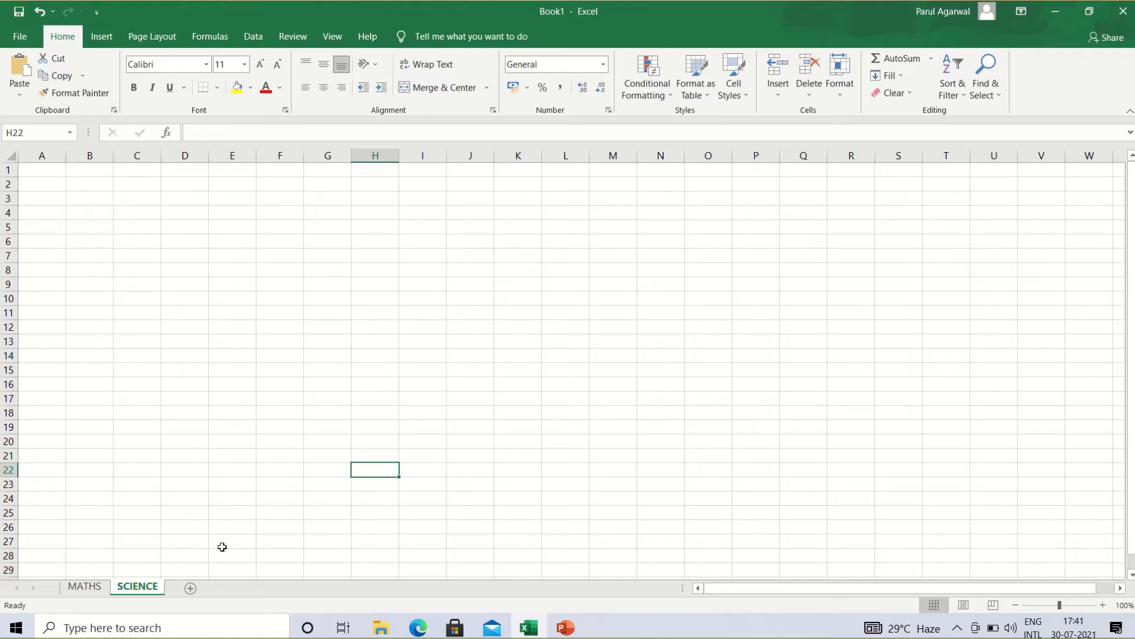
Add a third worksheet after SCIENCE and name it SS.
{"action": "left_click", "coordinate": [190, 586]}
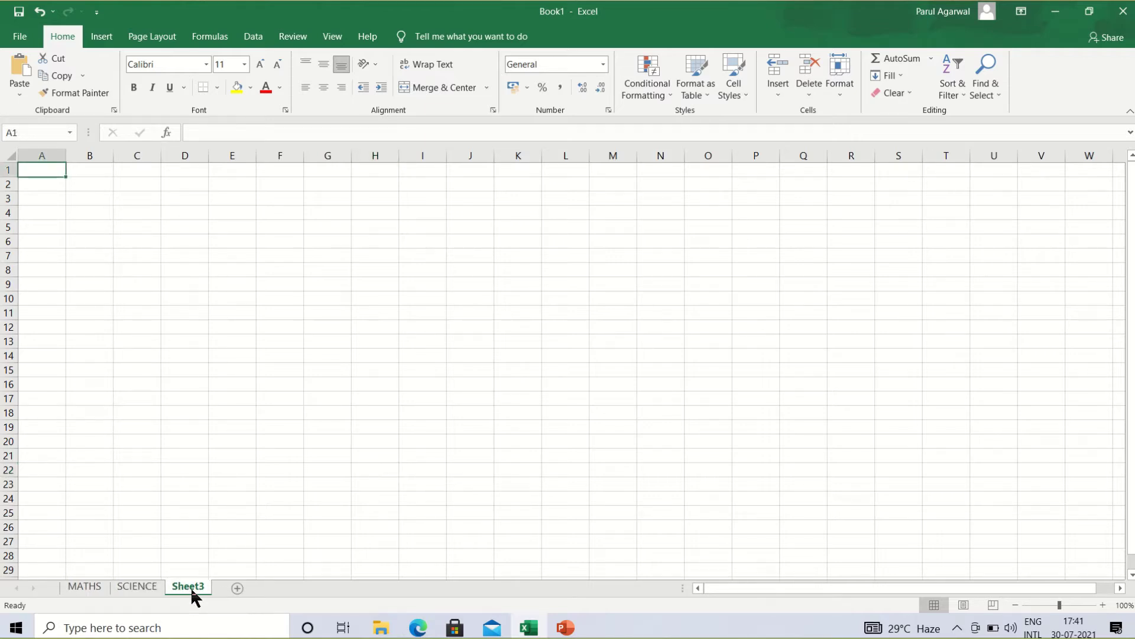
{"action": "double_click", "coordinate": [187, 588]}
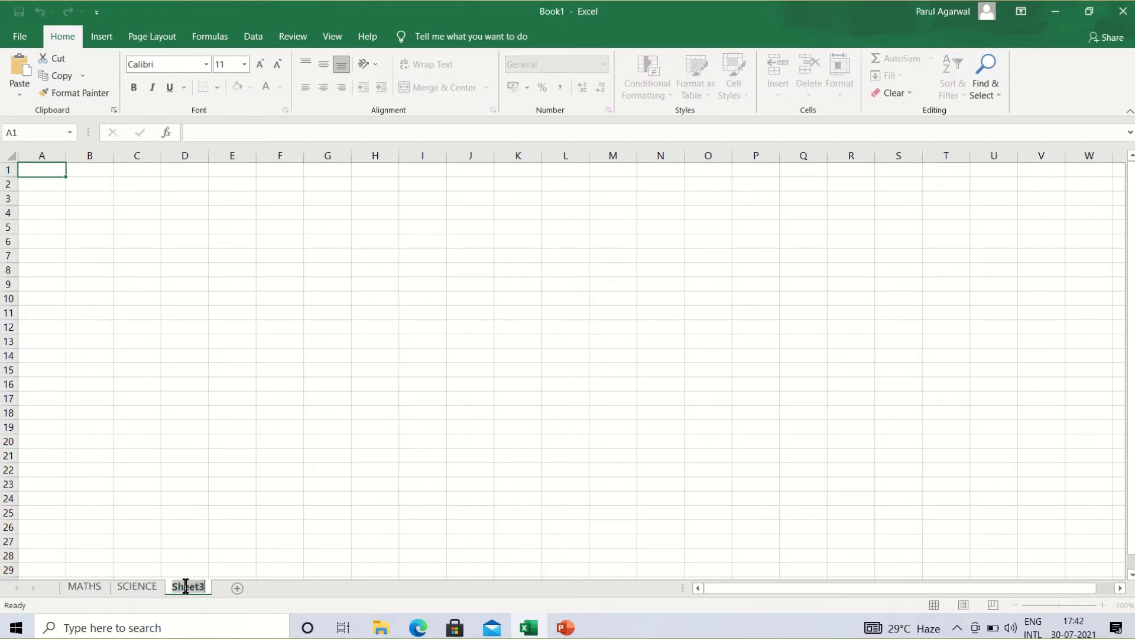
{"action": "type", "text": "SS"}
{"action": "key", "text": "Return"}
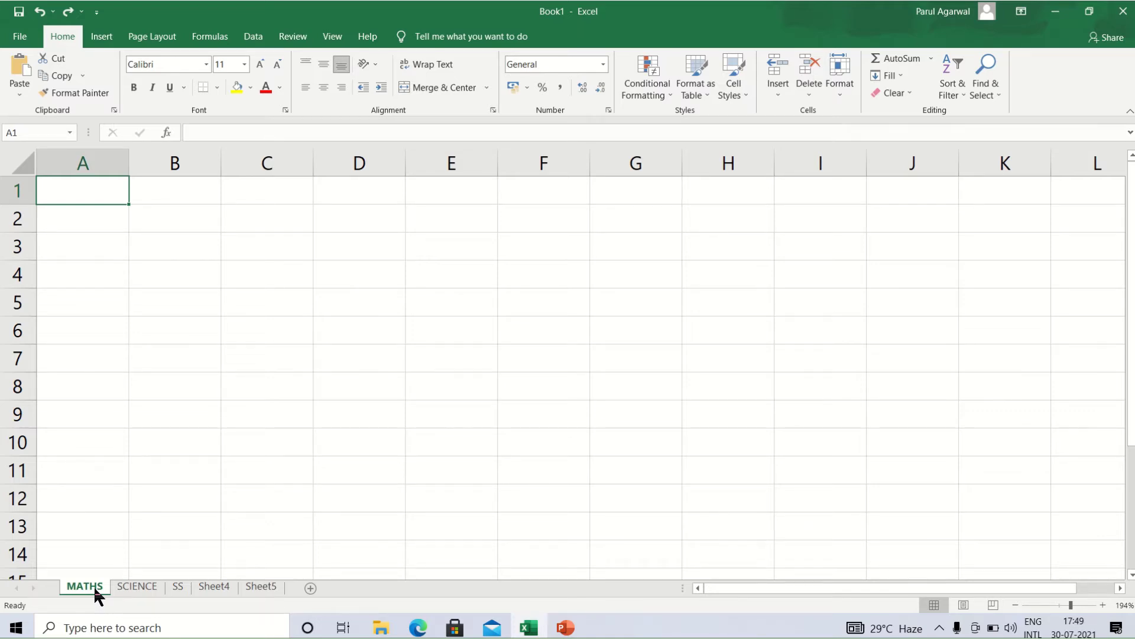
Set the MATHS sheet's tab color to the standard red.
{"action": "right_click", "coordinate": [95, 592]}
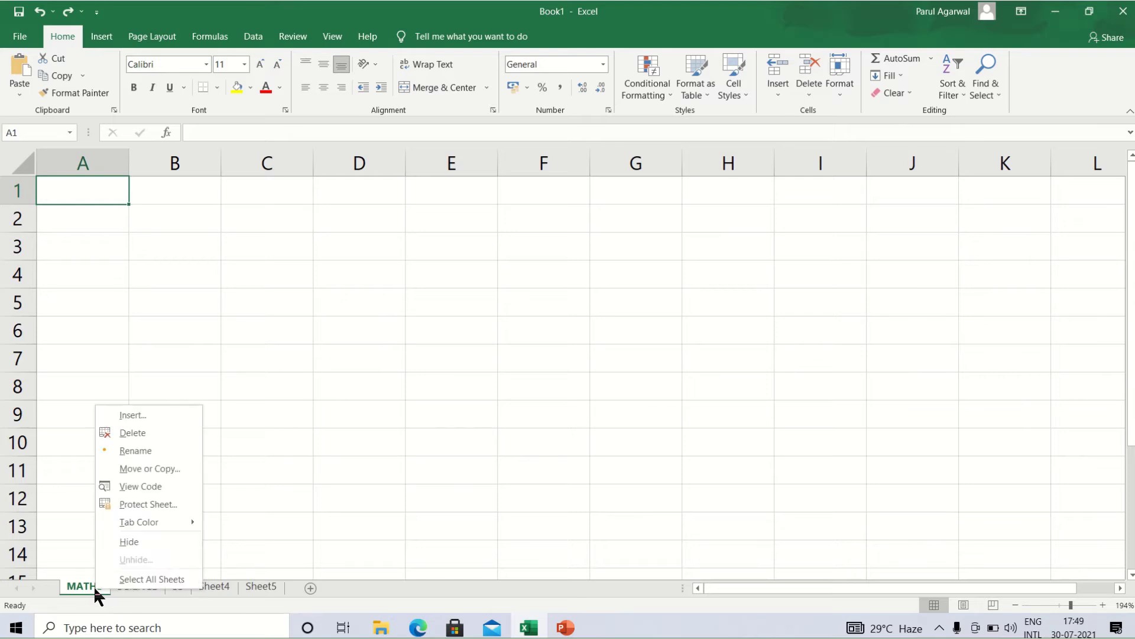
{"action": "mouse_move", "coordinate": [182, 516]}
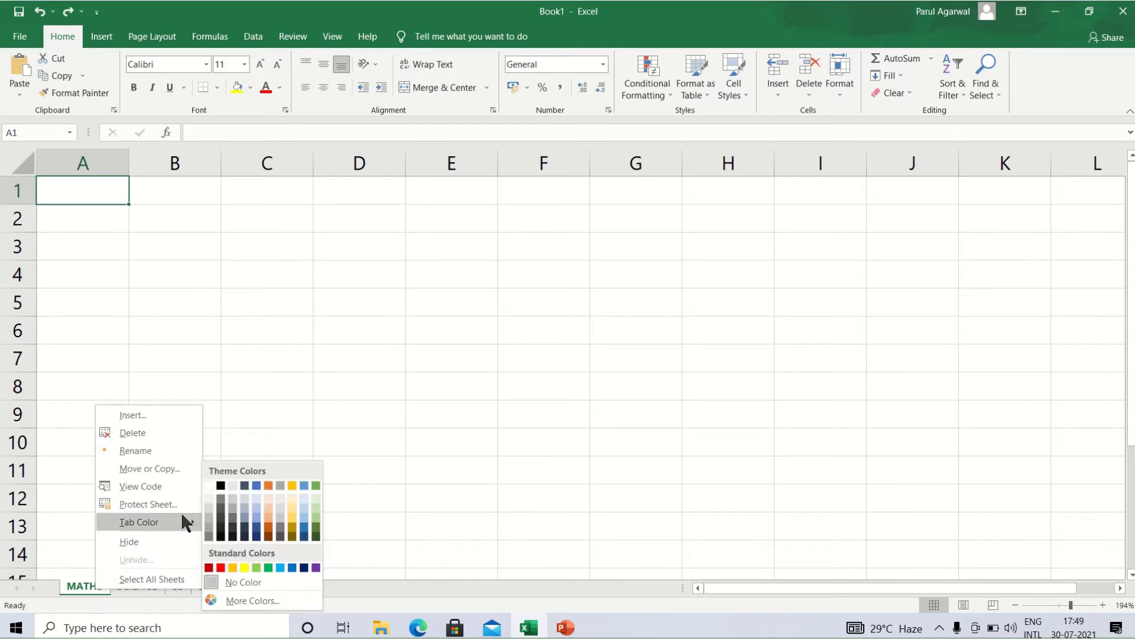
{"action": "left_click", "coordinate": [220, 568]}
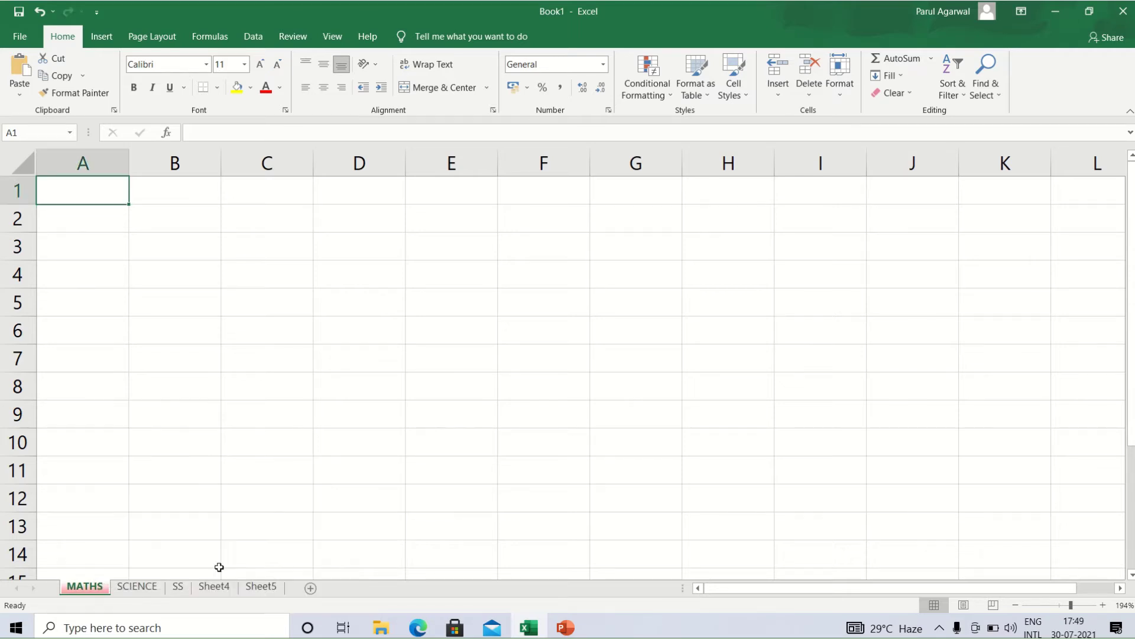
Set the SCIENCE sheet's tab color to the darkest green theme shade.
{"action": "right_click", "coordinate": [145, 587]}
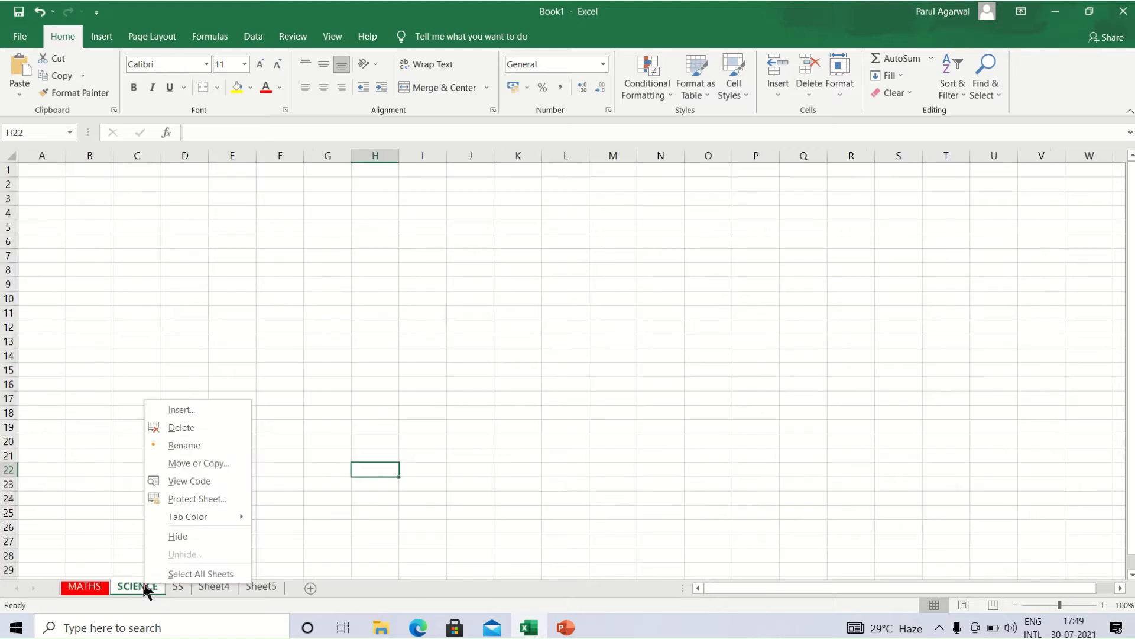
{"action": "mouse_move", "coordinate": [184, 516]}
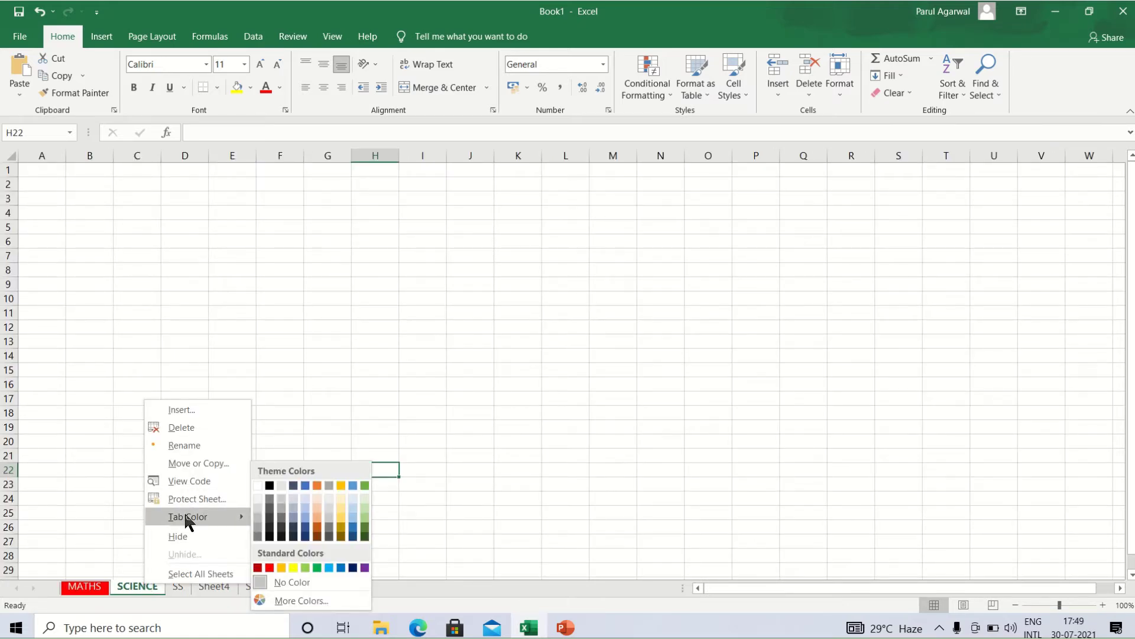
{"action": "left_click", "coordinate": [365, 537]}
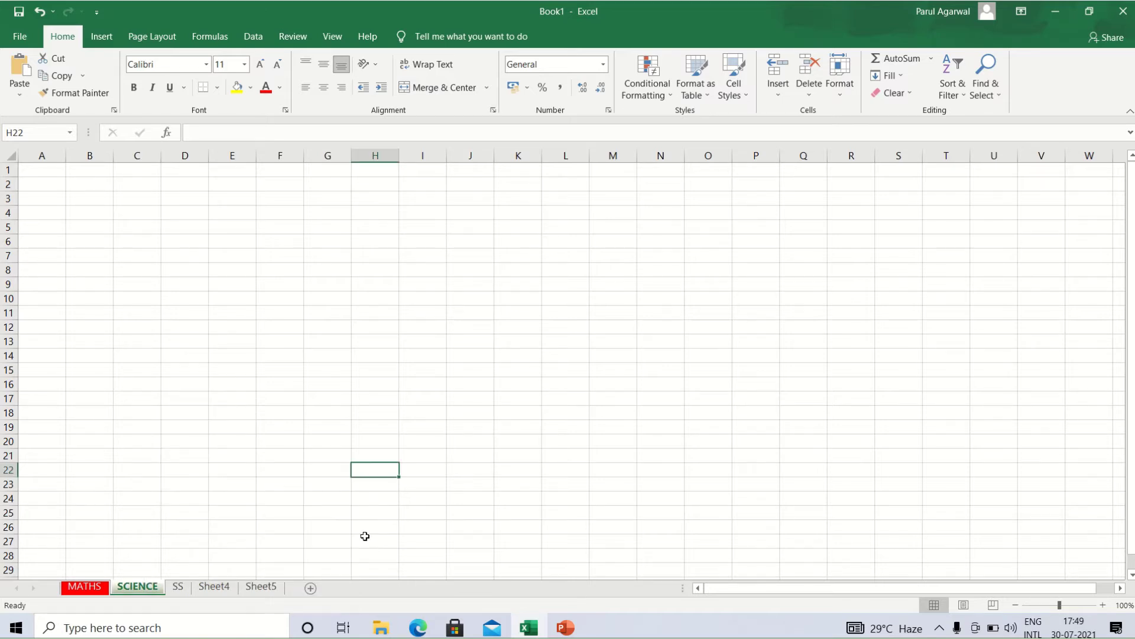
Set the SS sheet's tab color to a dark blue theme shade.
{"action": "right_click", "coordinate": [176, 587]}
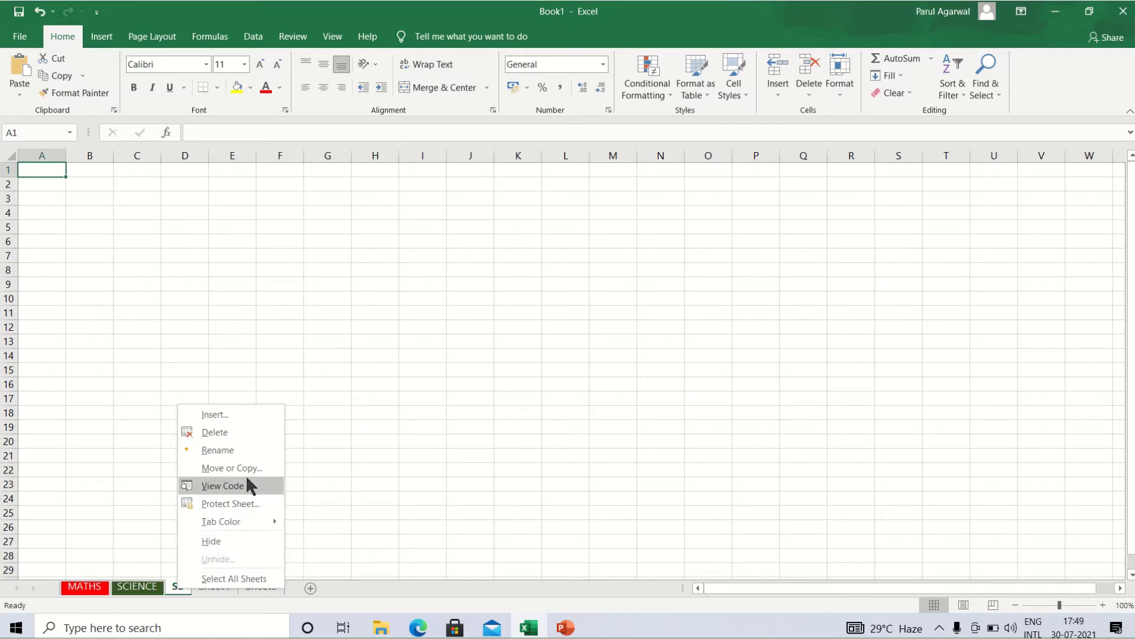
{"action": "mouse_move", "coordinate": [228, 524]}
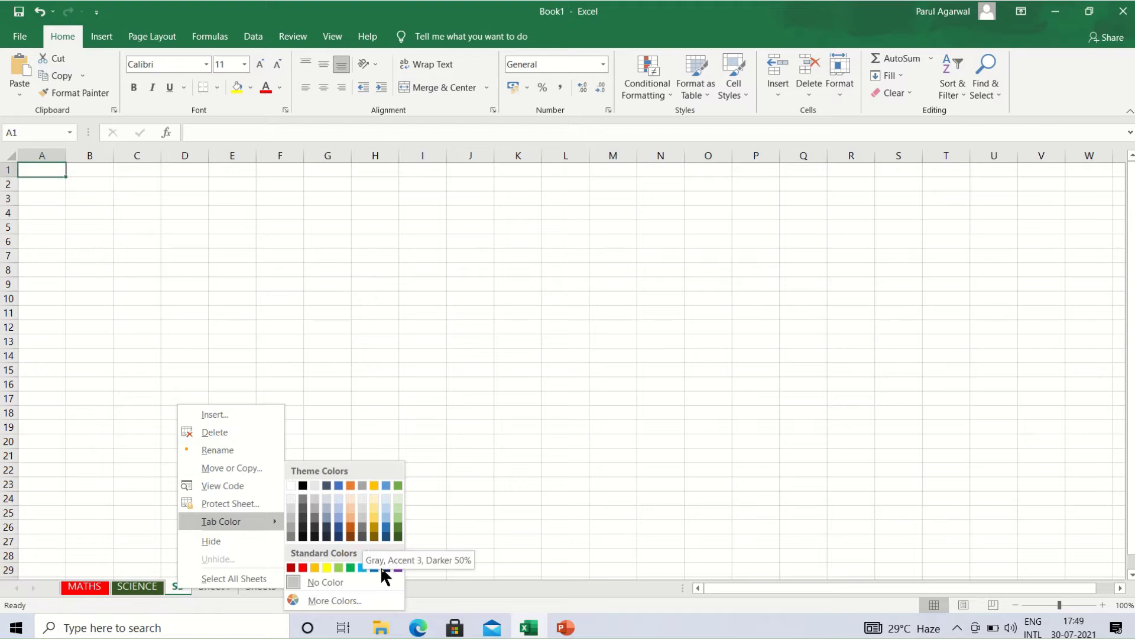
{"action": "left_click", "coordinate": [385, 536]}
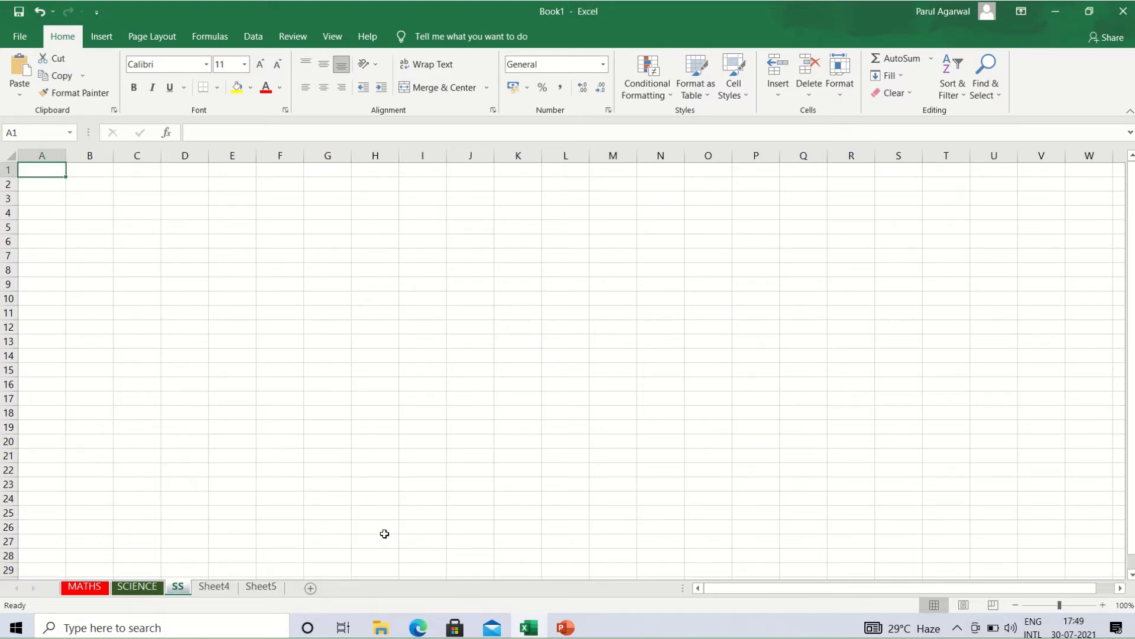
Rename the Sheet4 worksheet as ENG.
{"action": "double_click", "coordinate": [217, 585]}
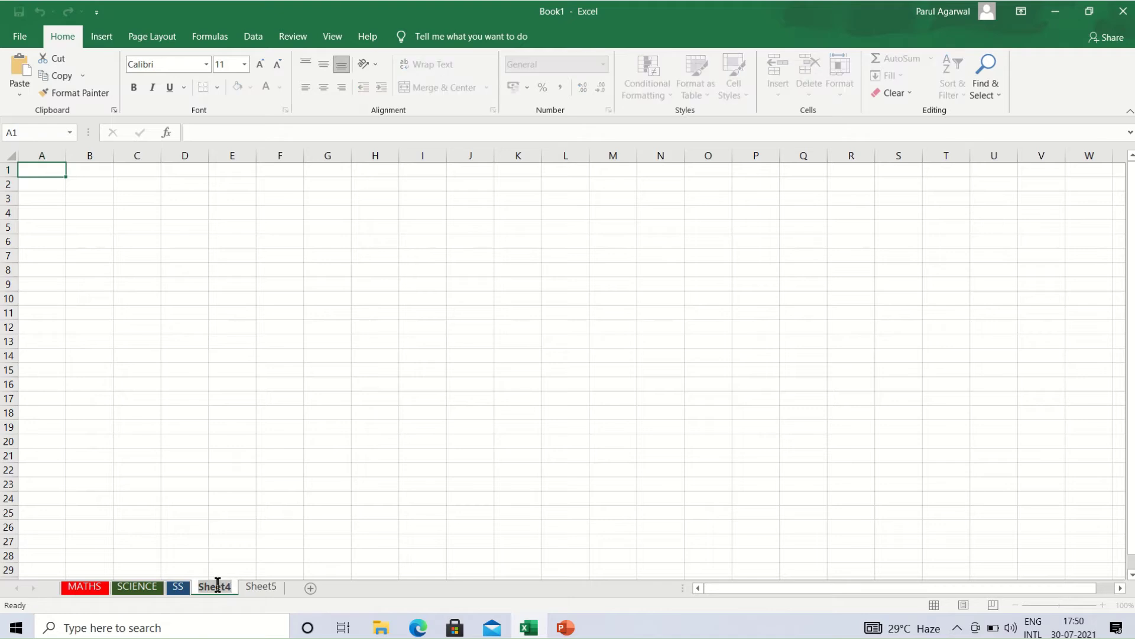
{"action": "key", "text": "BackSpace"}
{"action": "type", "text": "ENG"}
{"action": "key", "text": "Return"}
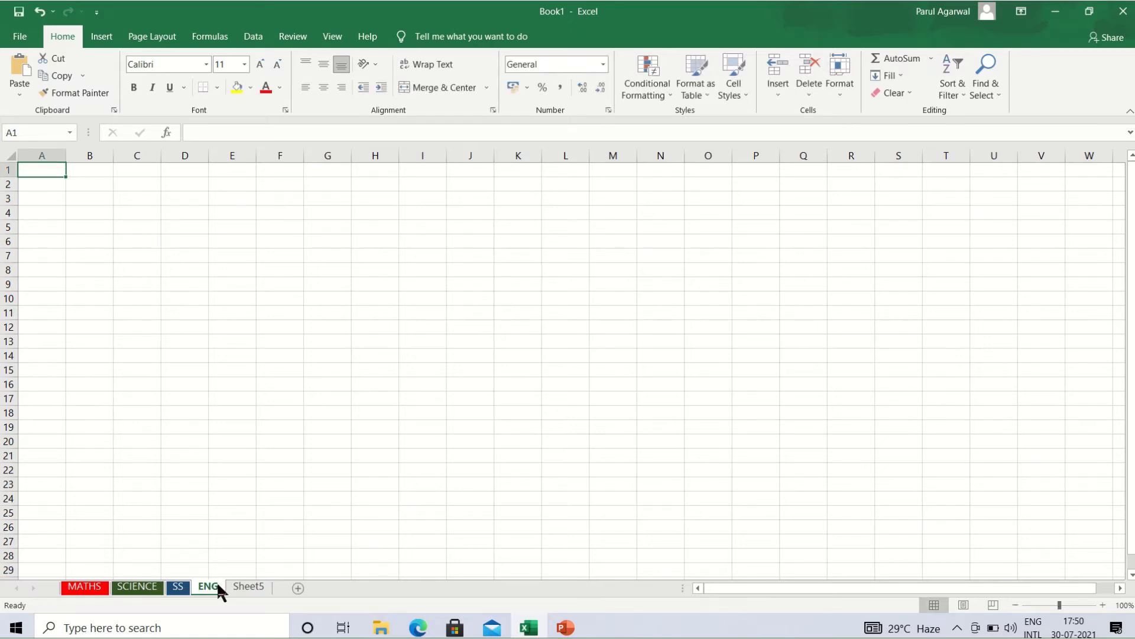
Set the ENG sheet's tab color to the standard orange.
{"action": "right_click", "coordinate": [217, 580]}
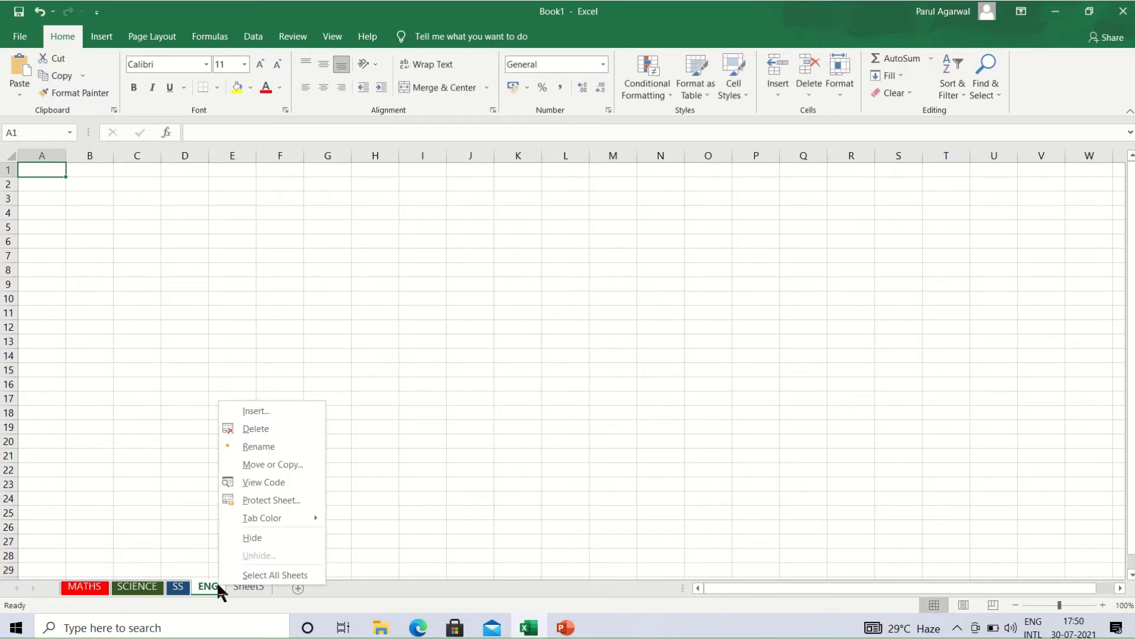
{"action": "mouse_move", "coordinate": [276, 519]}
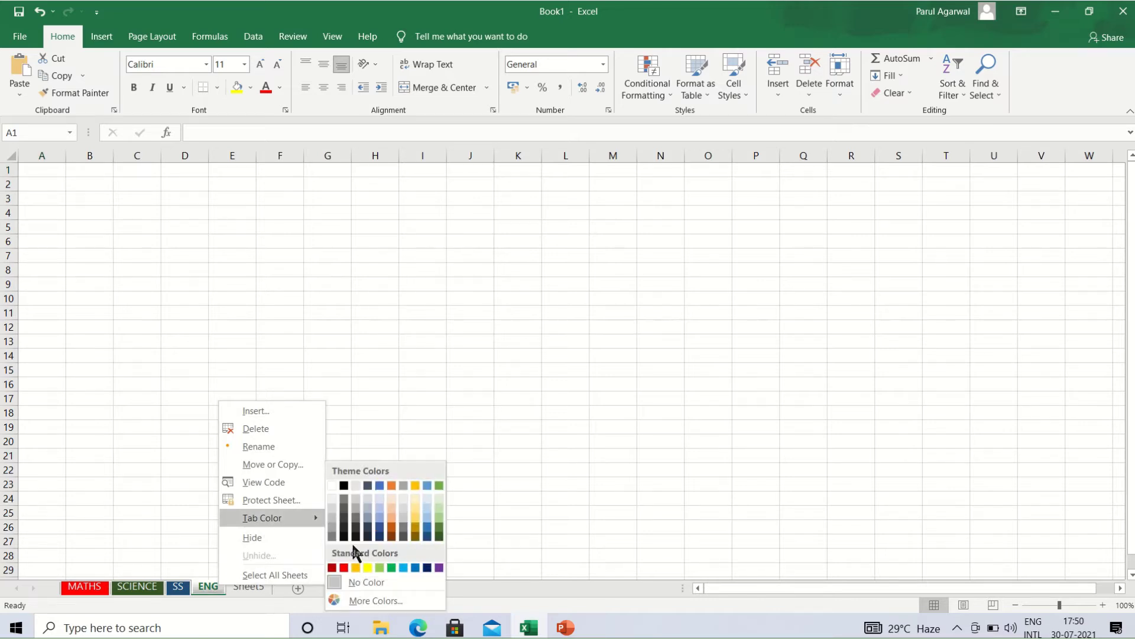
{"action": "left_click", "coordinate": [356, 566]}
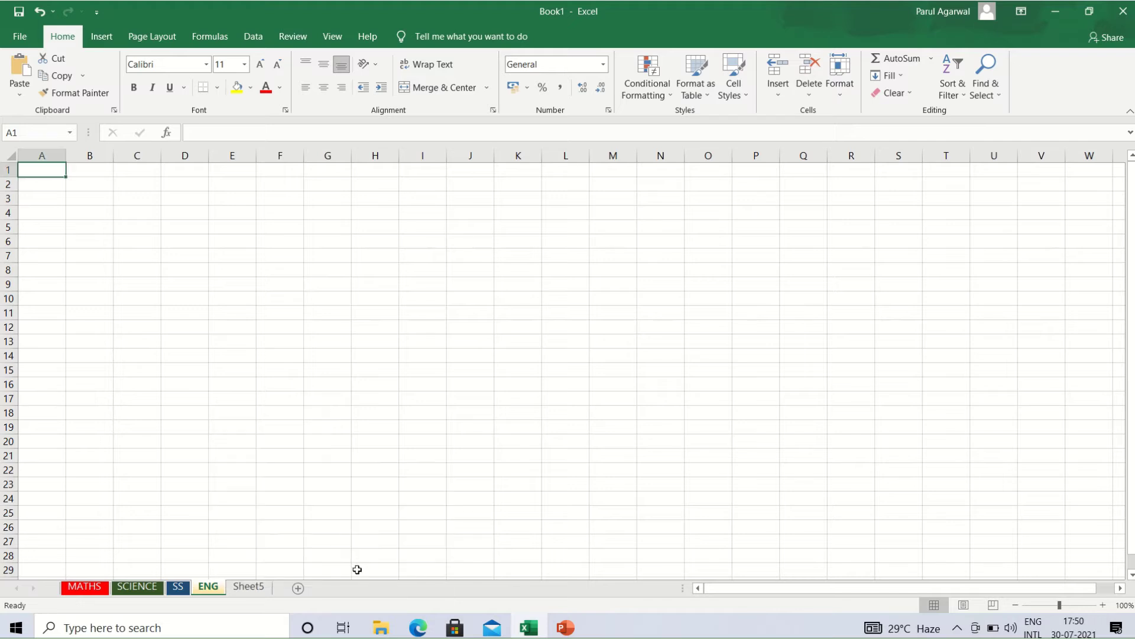
Delete the Sheet5 worksheet and confirm its permanent removal.
{"action": "left_click", "coordinate": [259, 585]}
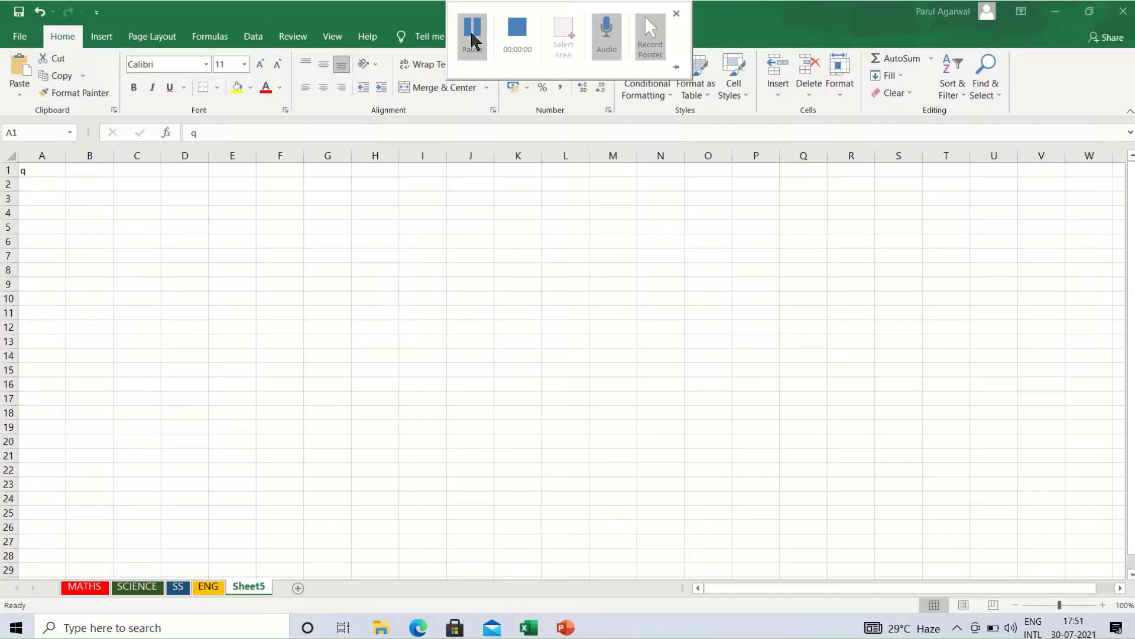
{"action": "right_click", "coordinate": [245, 592]}
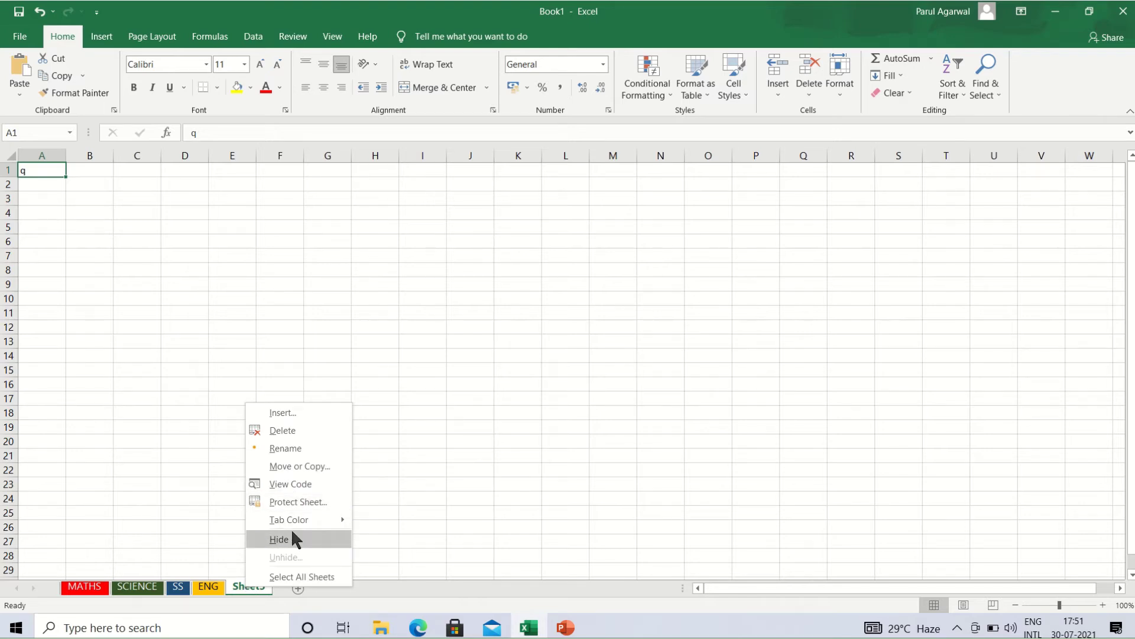
{"action": "left_click", "coordinate": [283, 431]}
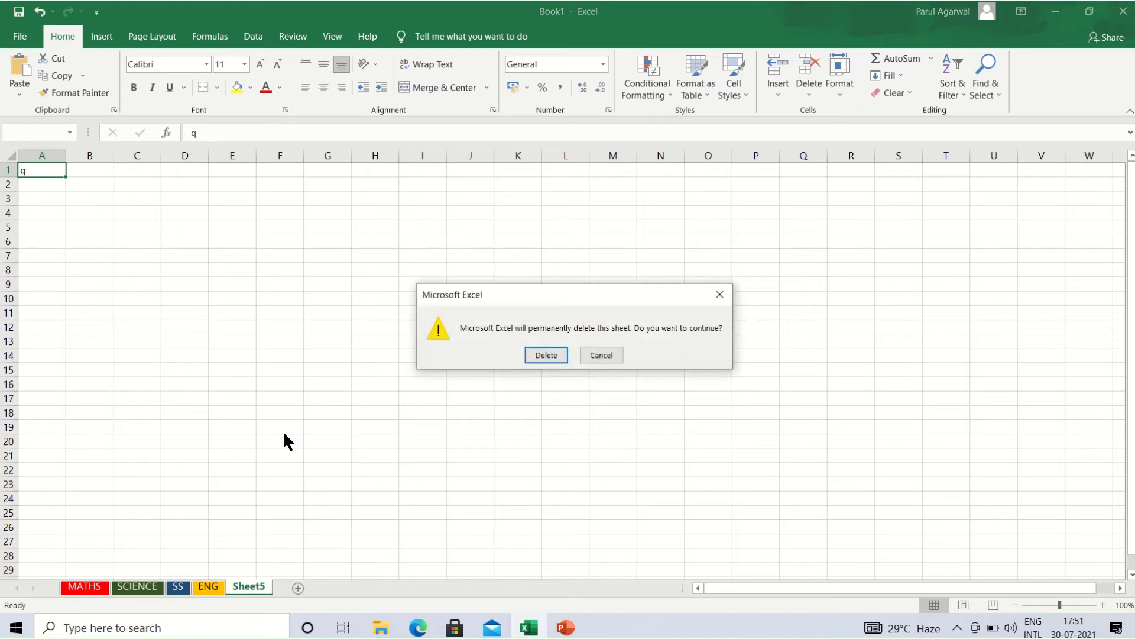
{"action": "left_click", "coordinate": [547, 355]}
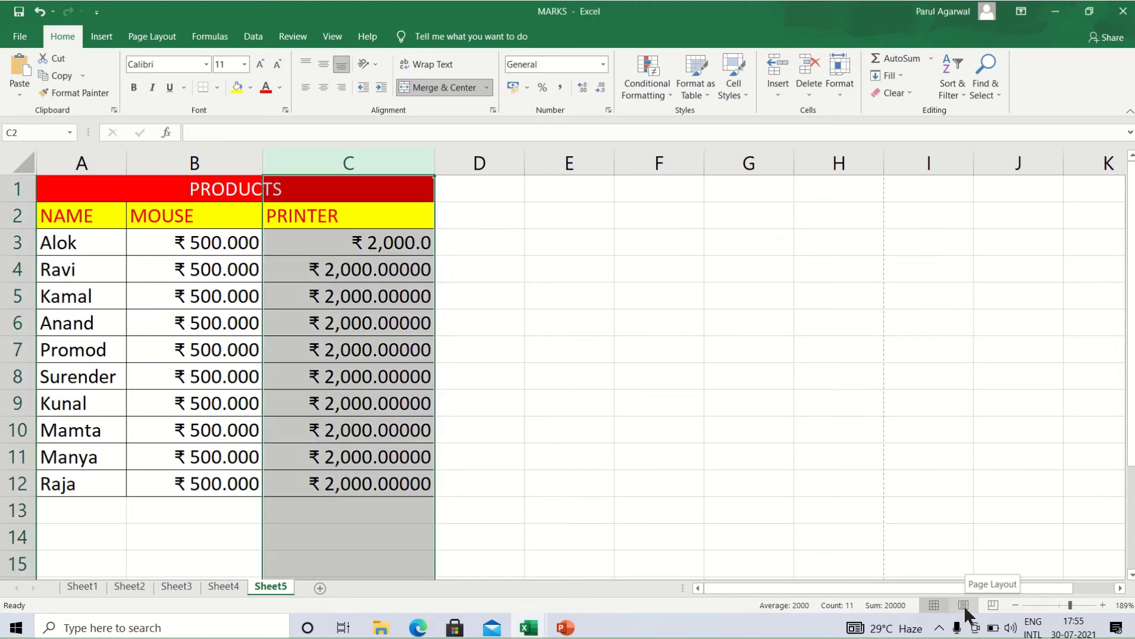
View Sheet5 of the MARKS workbook in Page Layout and Page Break Preview, then return to Normal view.
{"action": "left_click", "coordinate": [964, 604]}
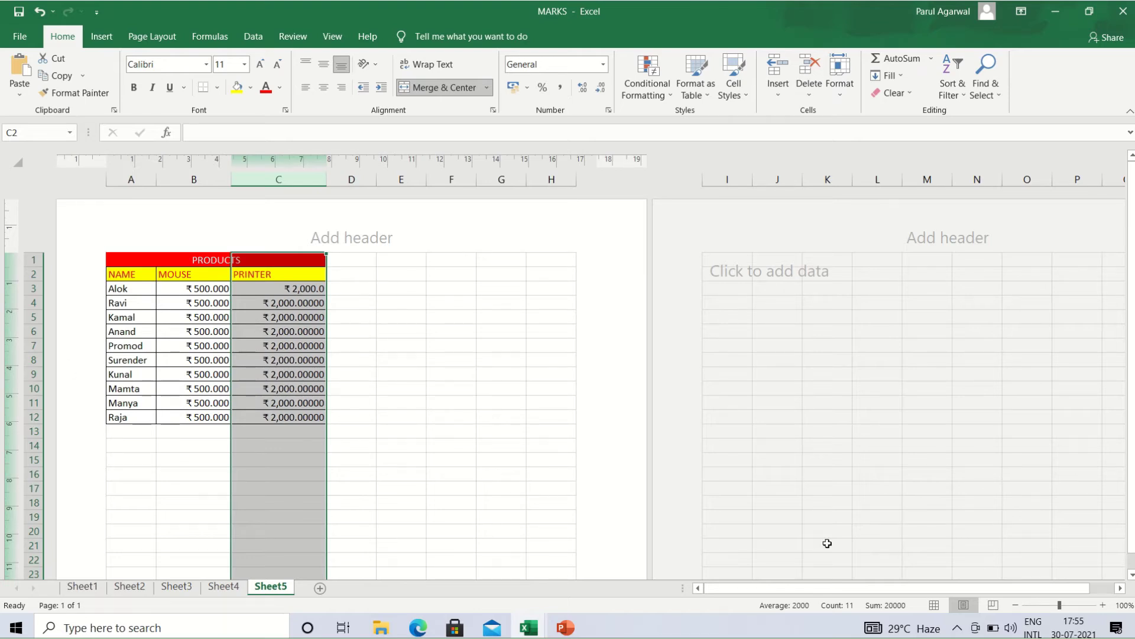
{"action": "left_click", "coordinate": [994, 605]}
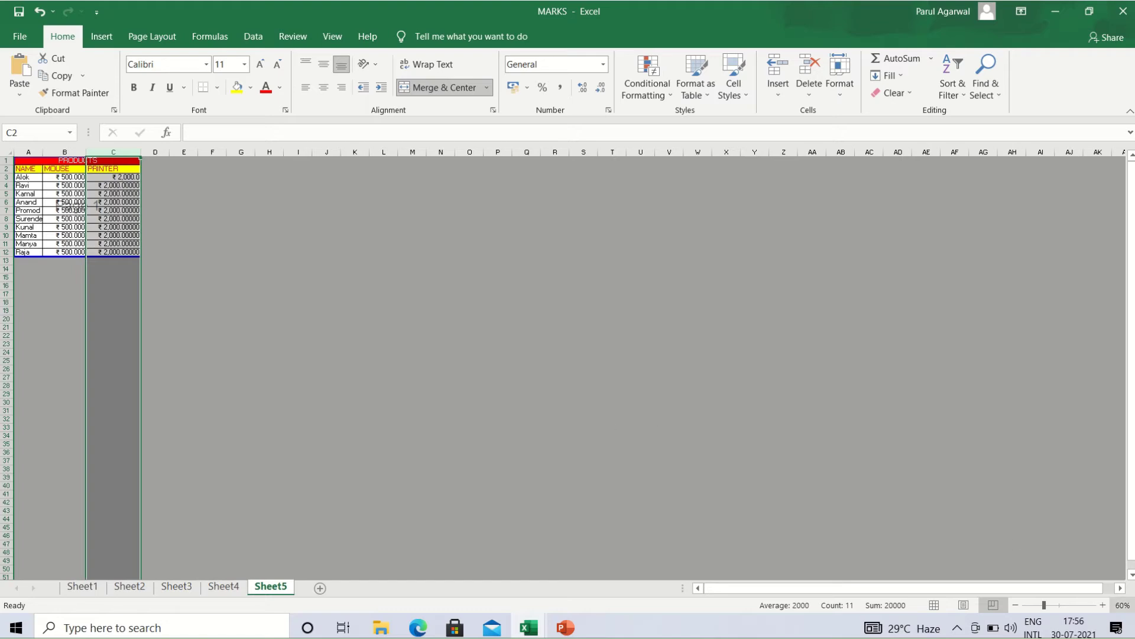
{"action": "left_click", "coordinate": [933, 606]}
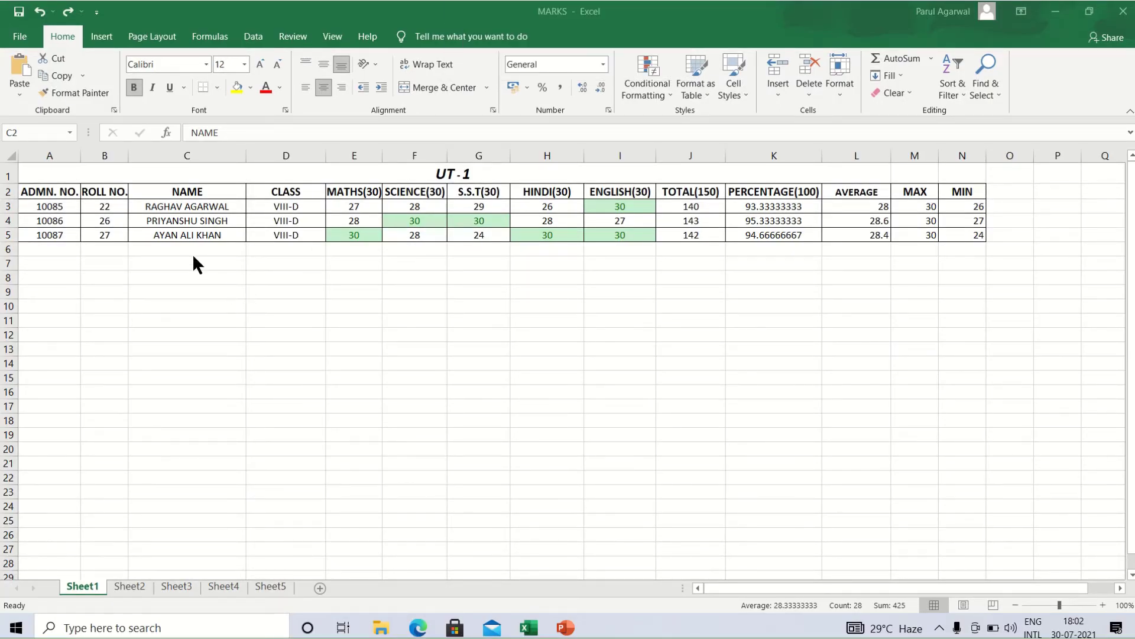
Insert a 2-D clustered column chart from the names, classes and subject marks in C2:I5 of Sheet1.
{"action": "left_click", "coordinate": [172, 187]}
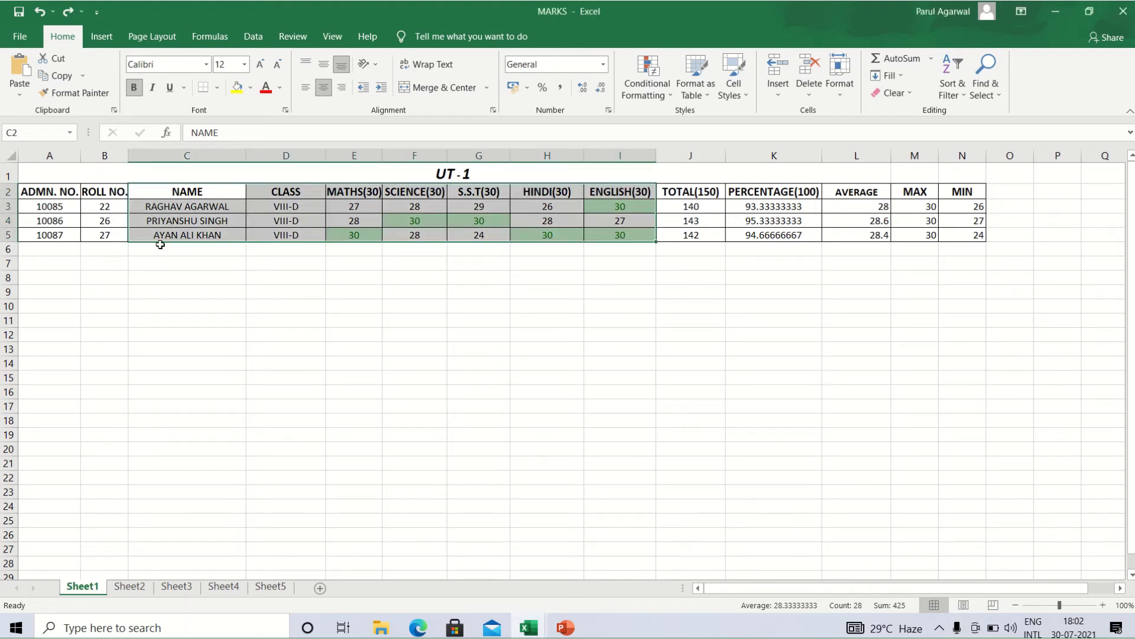
{"action": "left_click", "coordinate": [153, 263]}
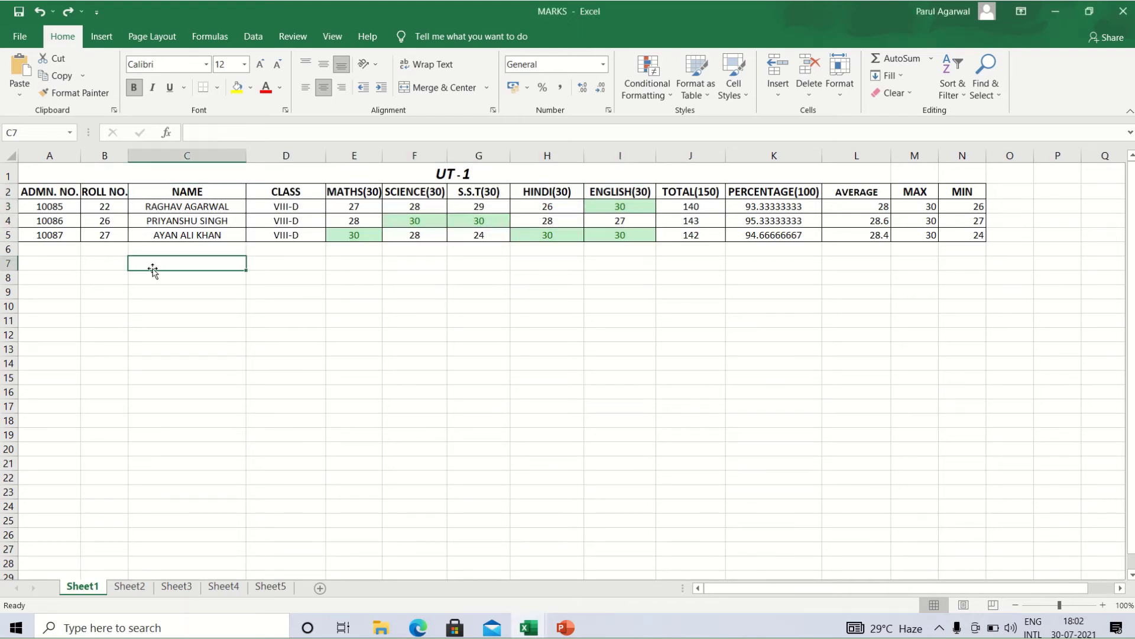
{"action": "left_click", "coordinate": [152, 193]}
{"action": "left_click_drag", "start_coordinate": [152, 193], "coordinate": [598, 235]}
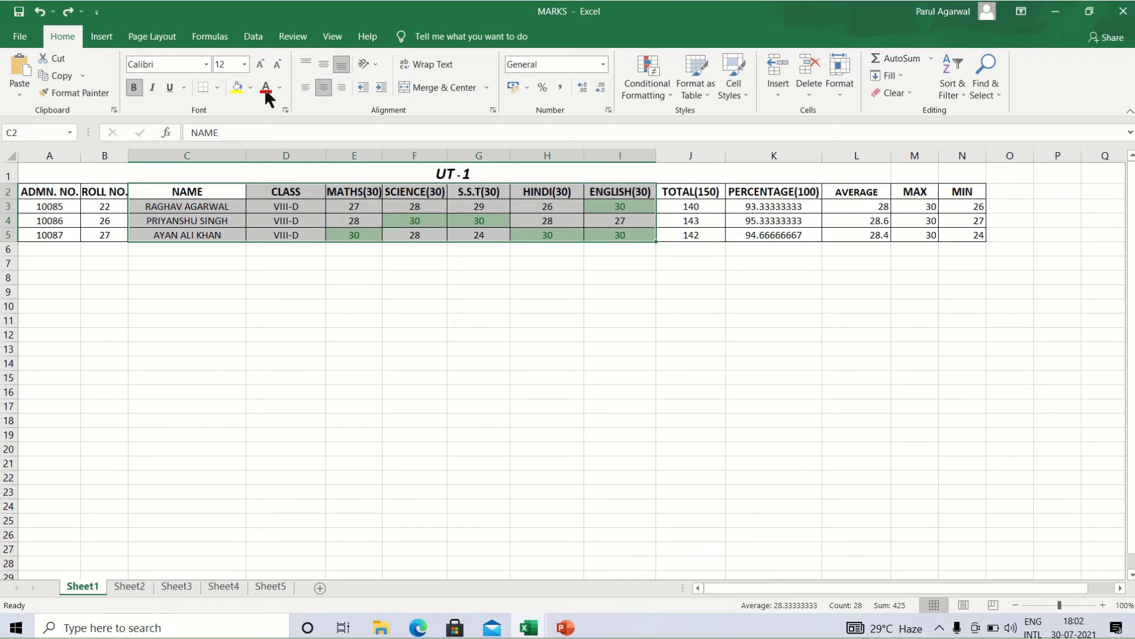
{"action": "left_click", "coordinate": [102, 39]}
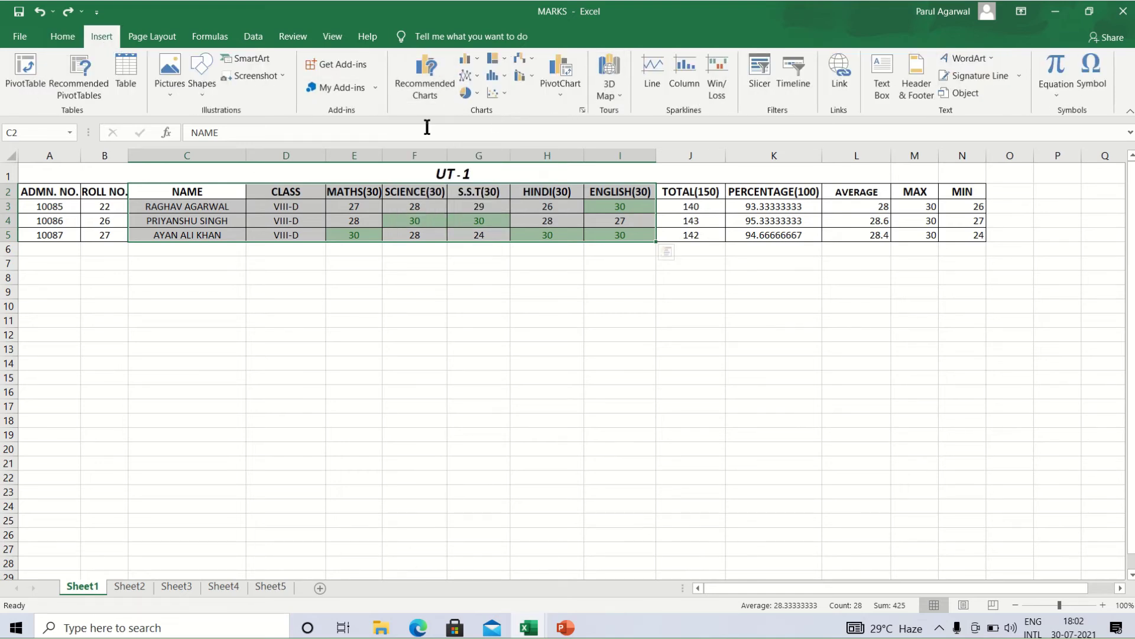
{"action": "left_click", "coordinate": [477, 58]}
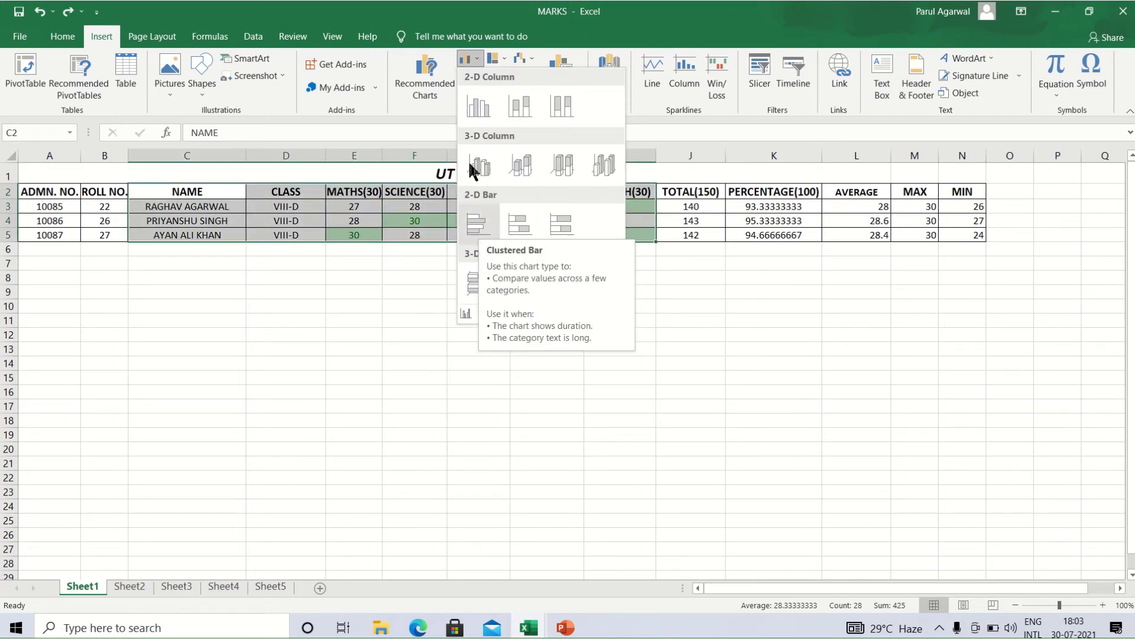
{"action": "left_click", "coordinate": [478, 100]}
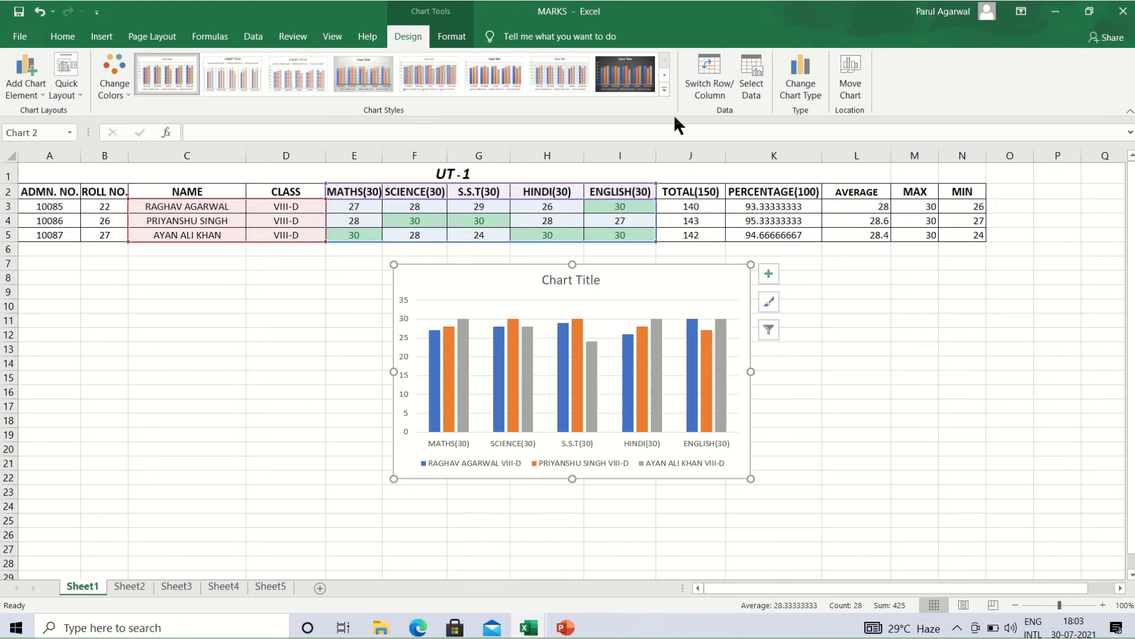
Try several chart styles on the column chart and apply the last style offered, with a bold title and data labels.
{"action": "left_click", "coordinate": [663, 90]}
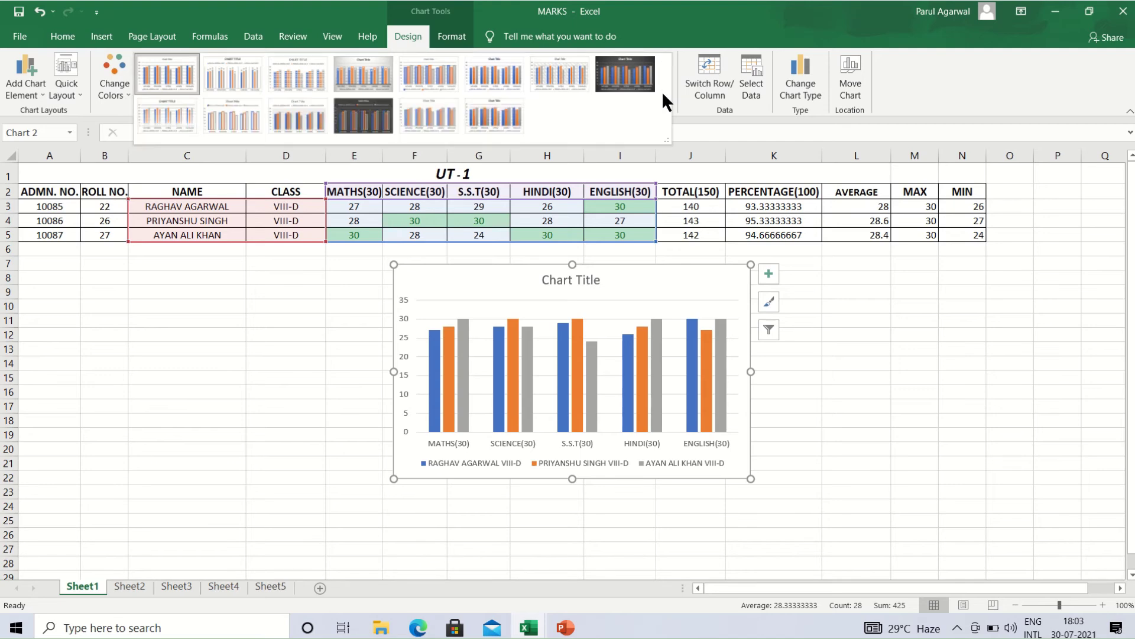
{"action": "left_click", "coordinate": [543, 78]}
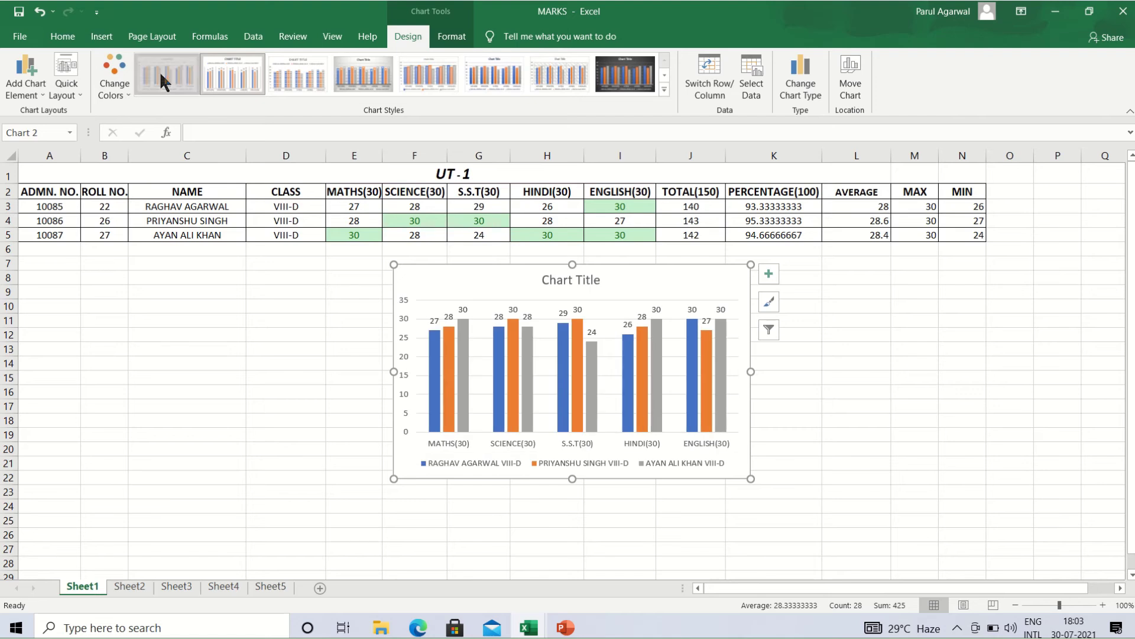
{"action": "left_click", "coordinate": [668, 89]}
{"action": "left_click", "coordinate": [436, 117]}
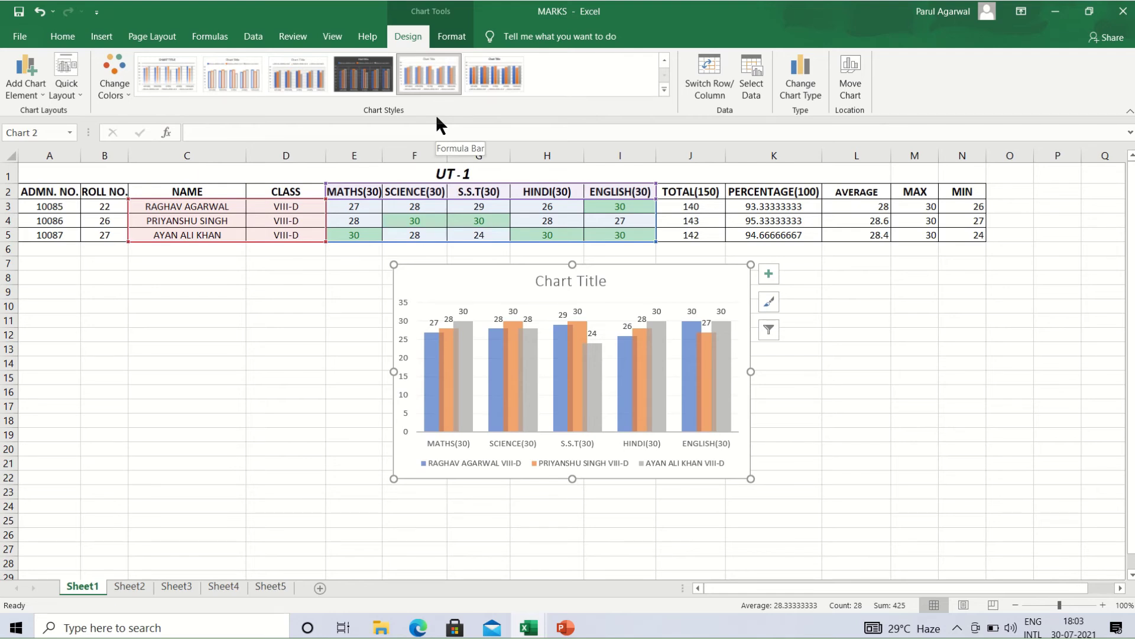
{"action": "left_click", "coordinate": [663, 89]}
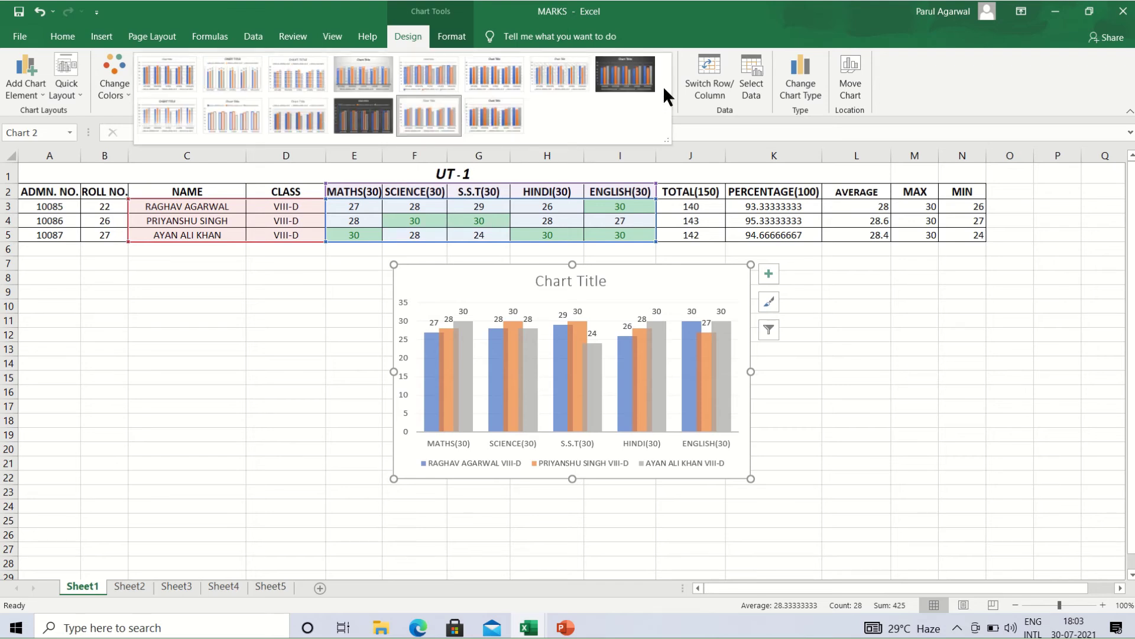
{"action": "left_click", "coordinate": [498, 116]}
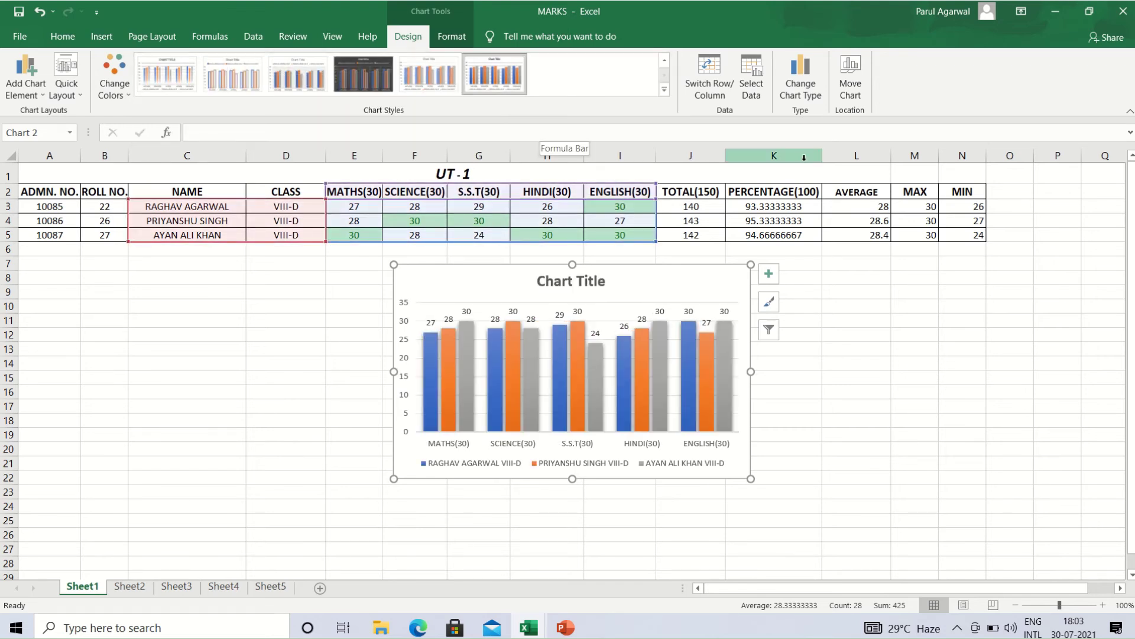
Preview the marks chart as Area, XY Scatter, Bar, Pie, Column and Radar among the available chart types.
{"action": "left_click", "coordinate": [796, 90]}
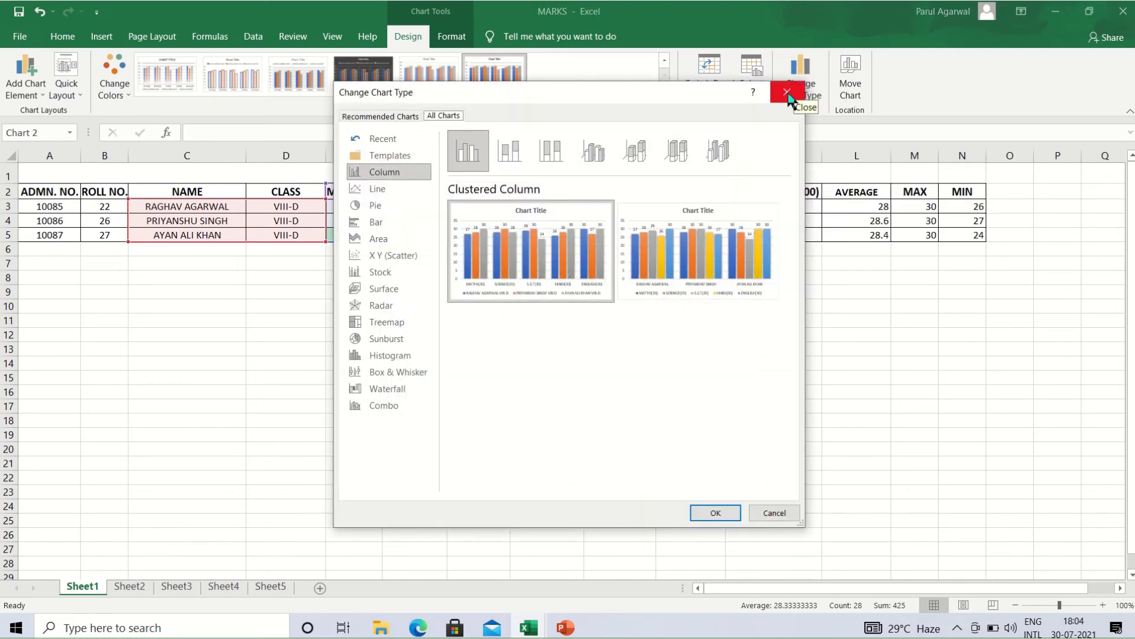
{"action": "left_click", "coordinate": [787, 93]}
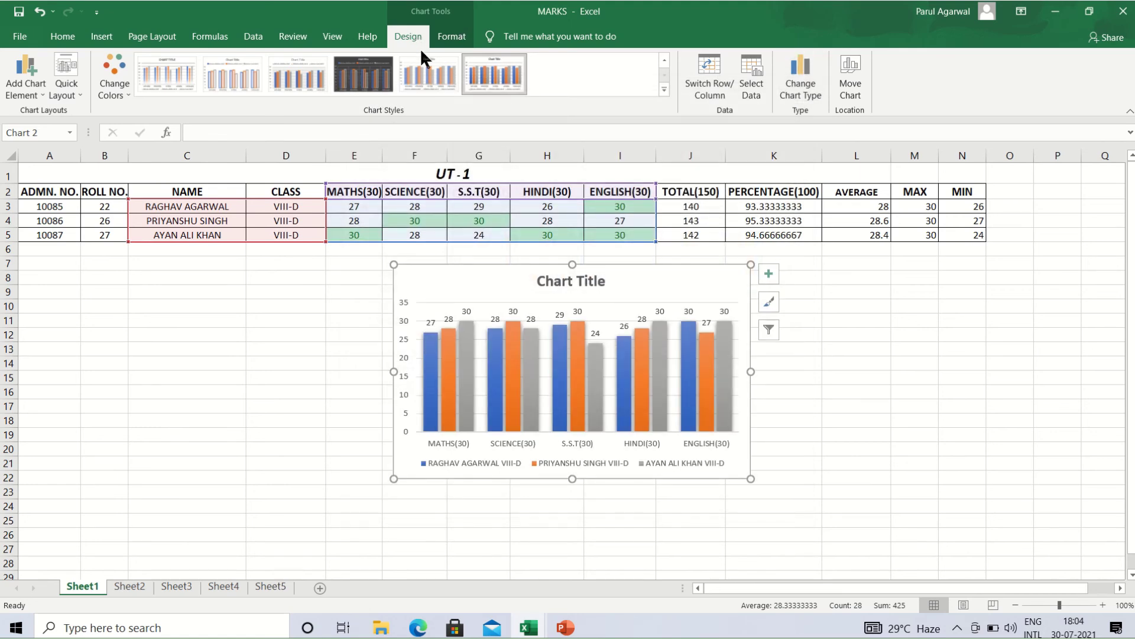
{"action": "left_click", "coordinate": [811, 88]}
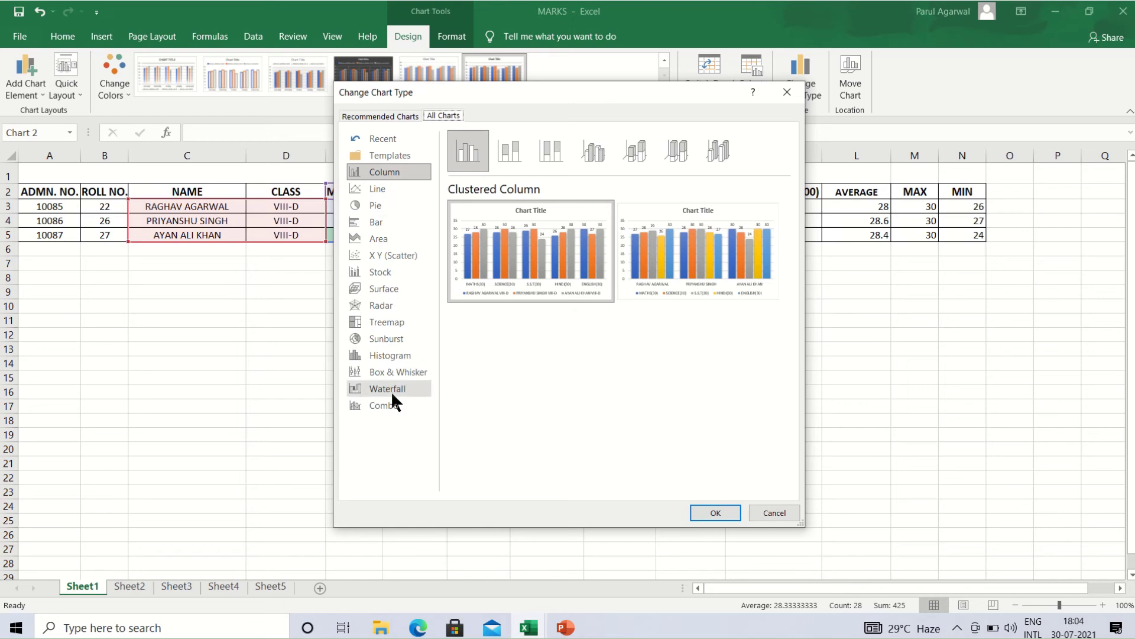
{"action": "left_click", "coordinate": [379, 243]}
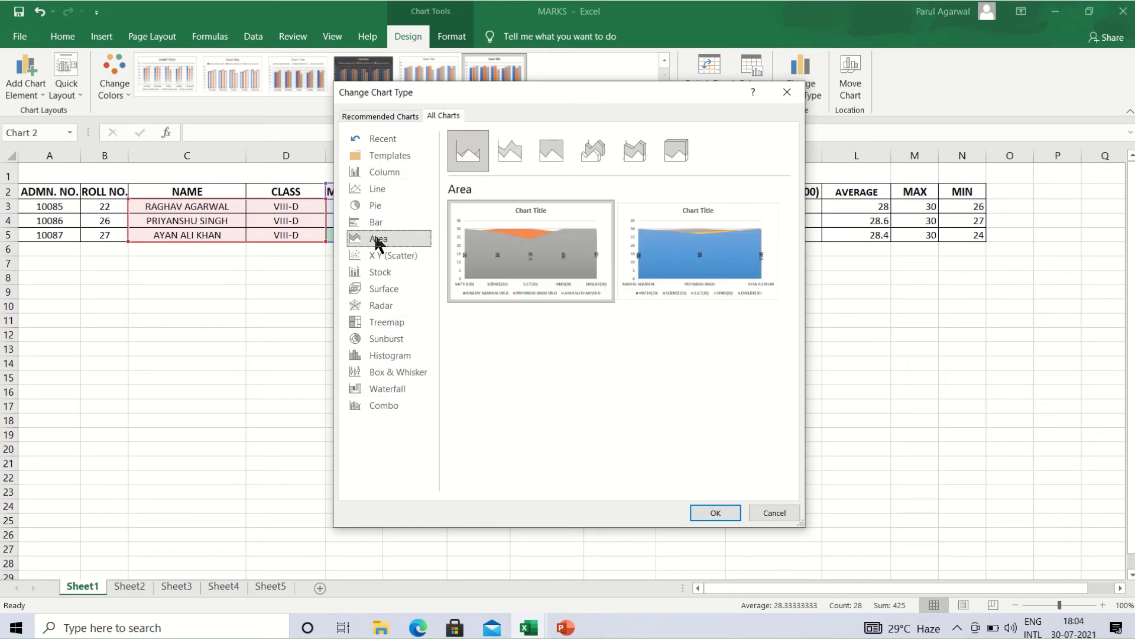
{"action": "mouse_move", "coordinate": [696, 289]}
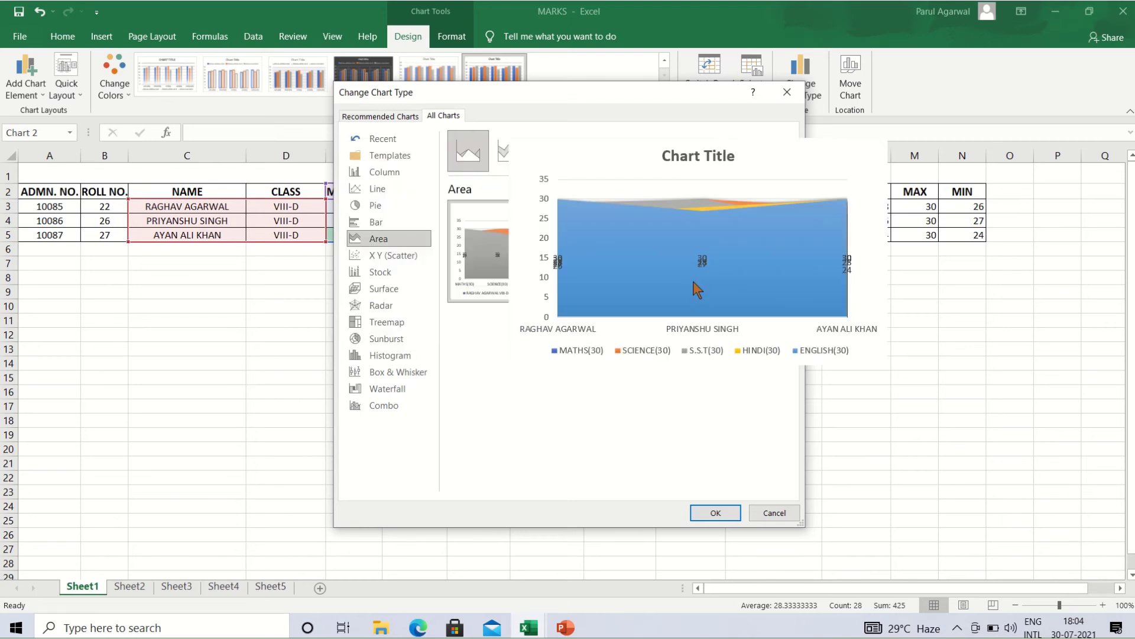
{"action": "left_click", "coordinate": [379, 257]}
{"action": "mouse_move", "coordinate": [505, 260]}
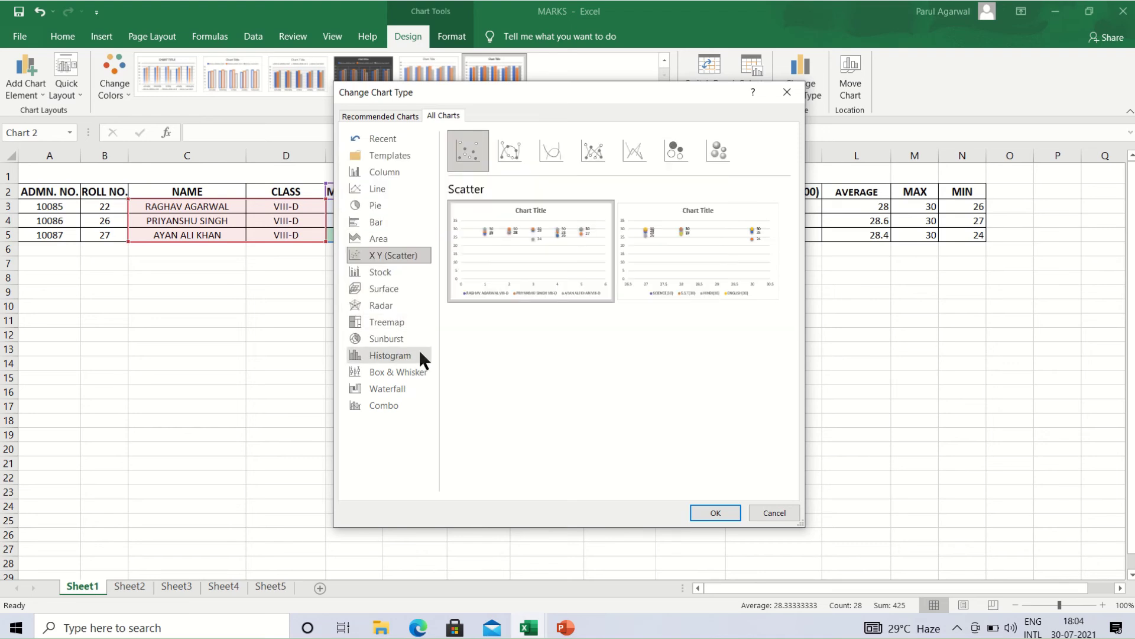
{"action": "left_click", "coordinate": [375, 222]}
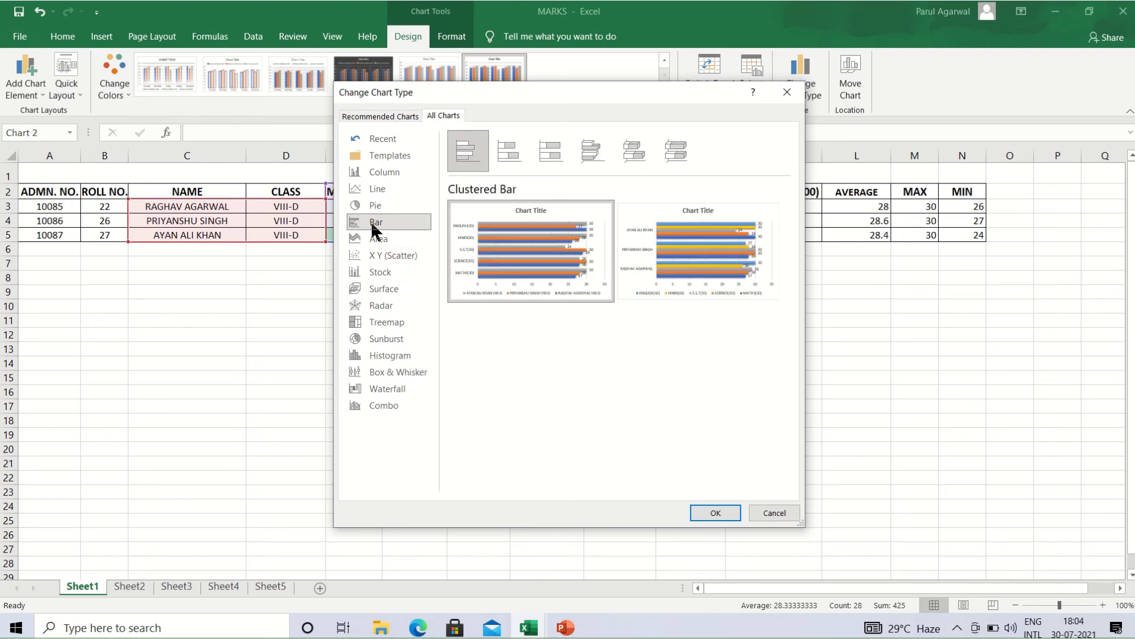
{"action": "mouse_move", "coordinate": [572, 257]}
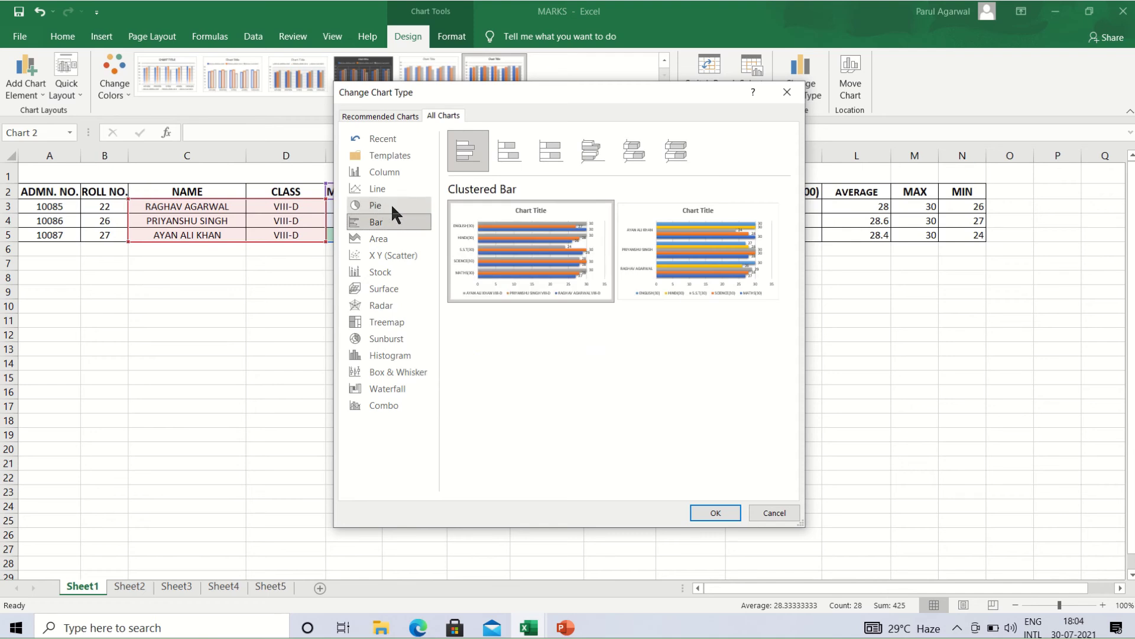
{"action": "left_click", "coordinate": [392, 203]}
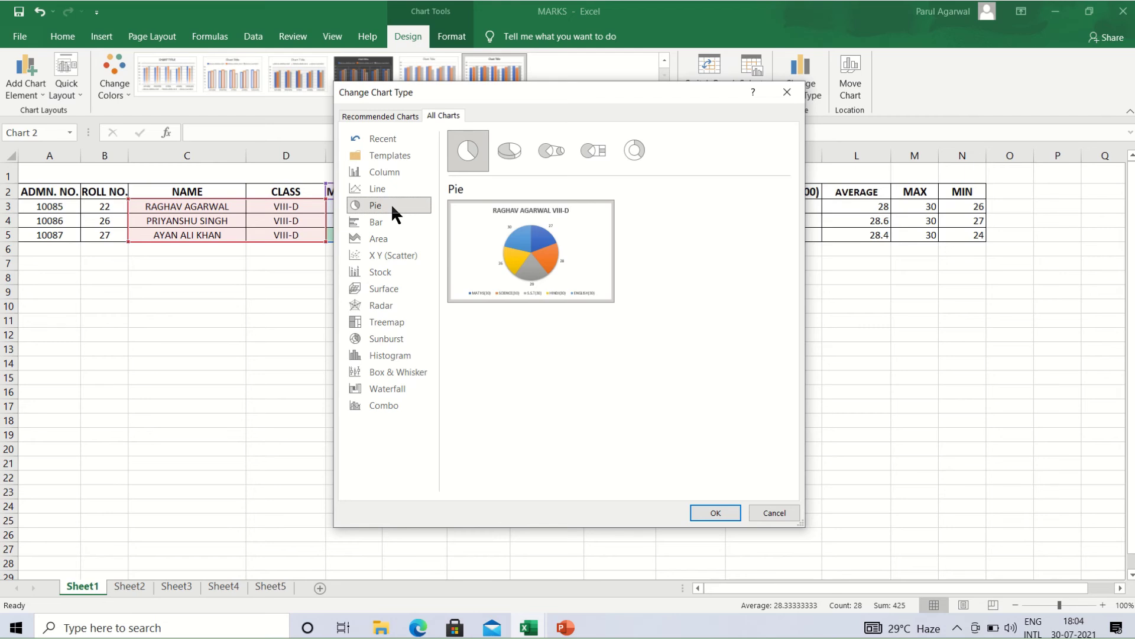
{"action": "mouse_move", "coordinate": [528, 270]}
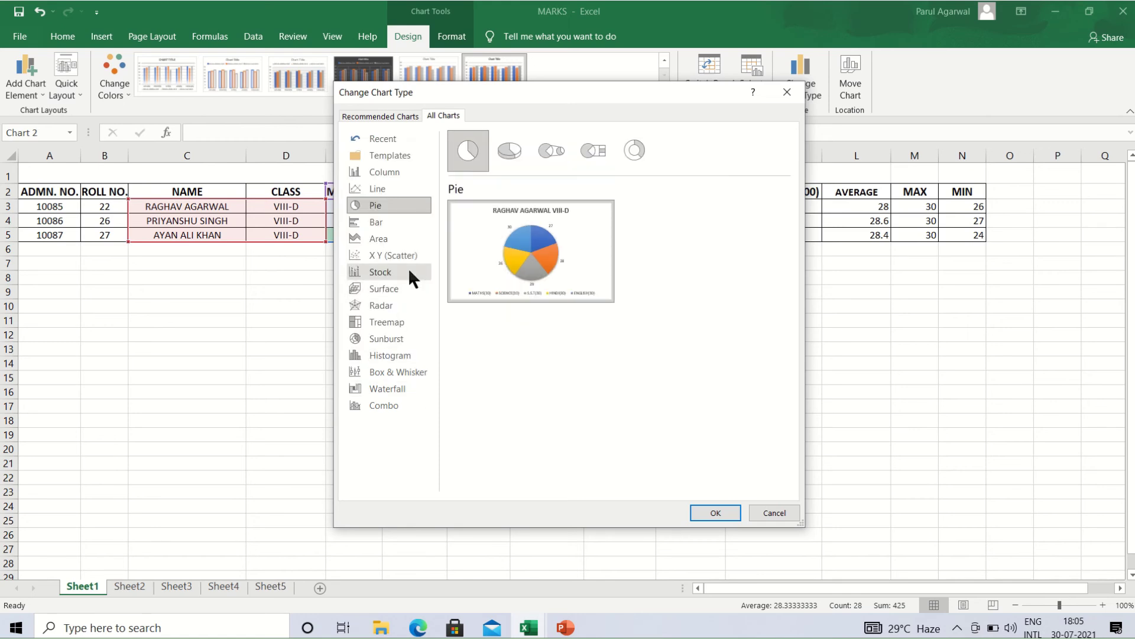
{"action": "left_click", "coordinate": [384, 172]}
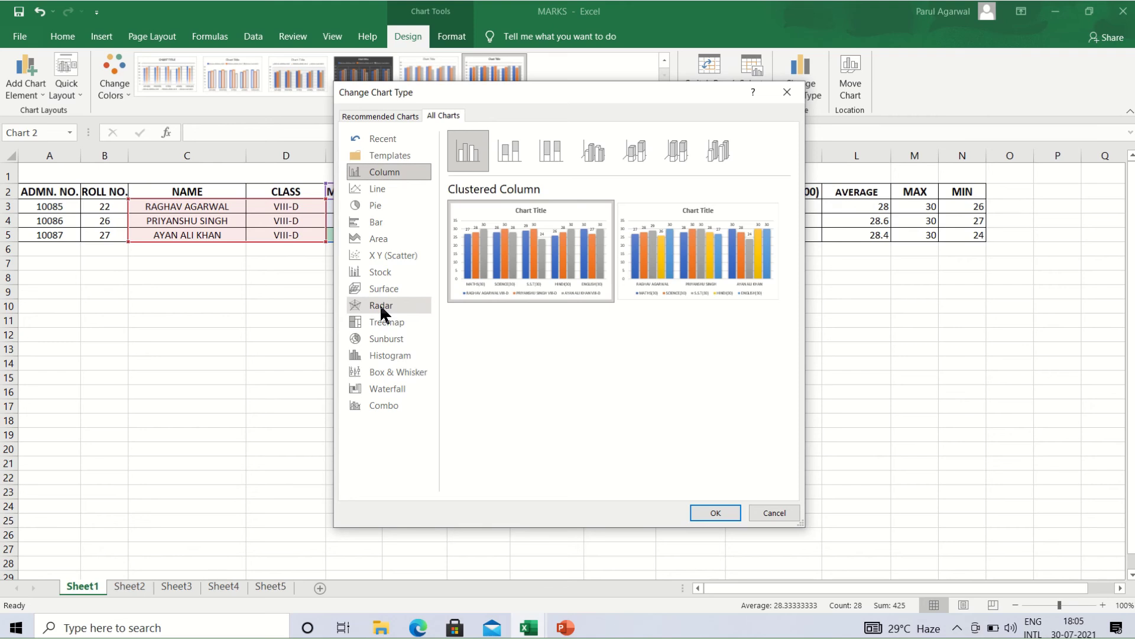
{"action": "left_click", "coordinate": [380, 304]}
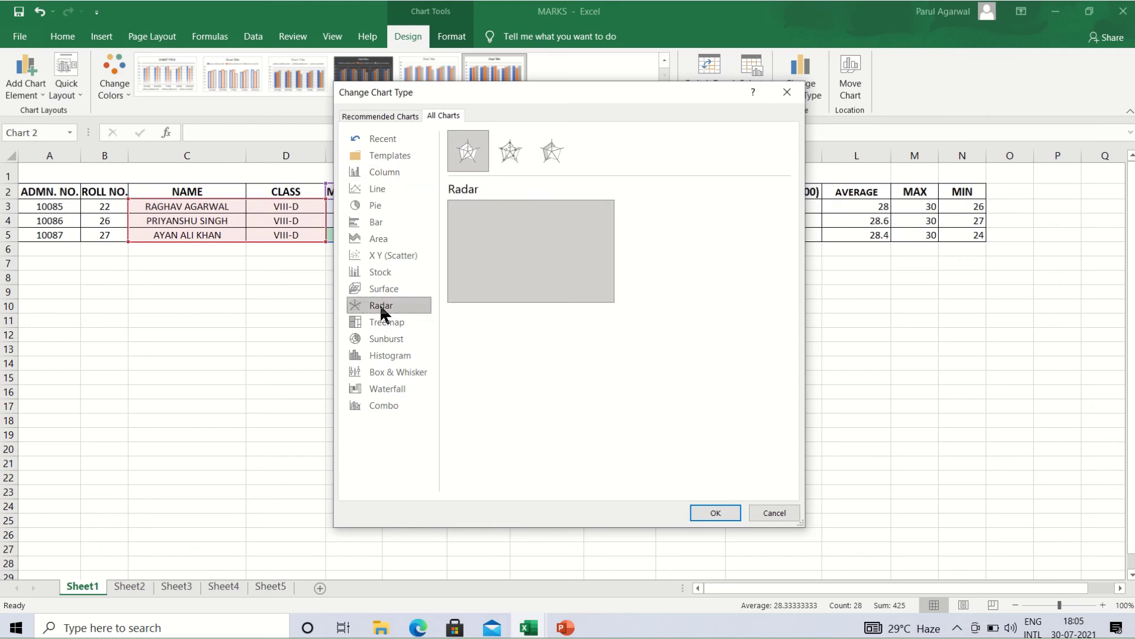
{"action": "mouse_move", "coordinate": [550, 292]}
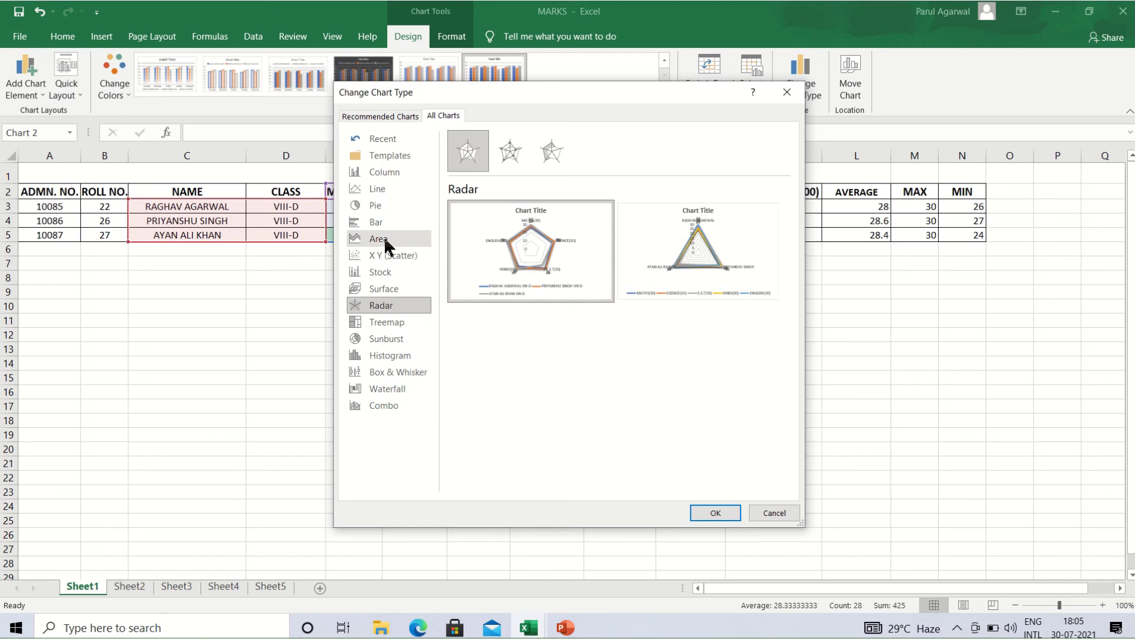
{"action": "left_click", "coordinate": [384, 236]}
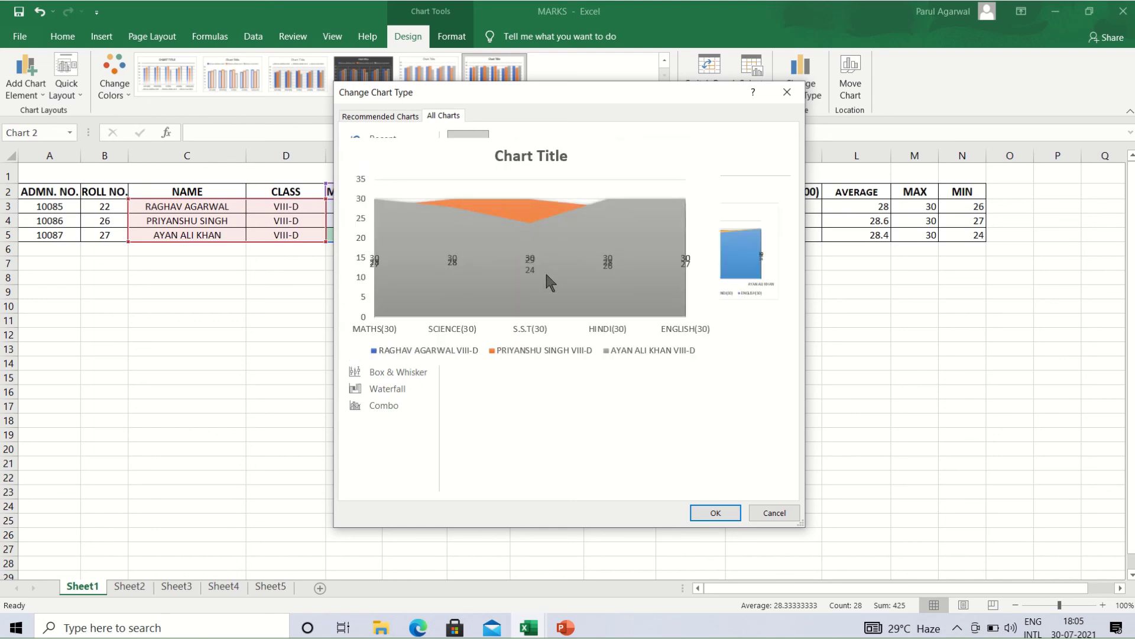
{"action": "mouse_move", "coordinate": [708, 265]}
{"action": "mouse_move", "coordinate": [504, 270]}
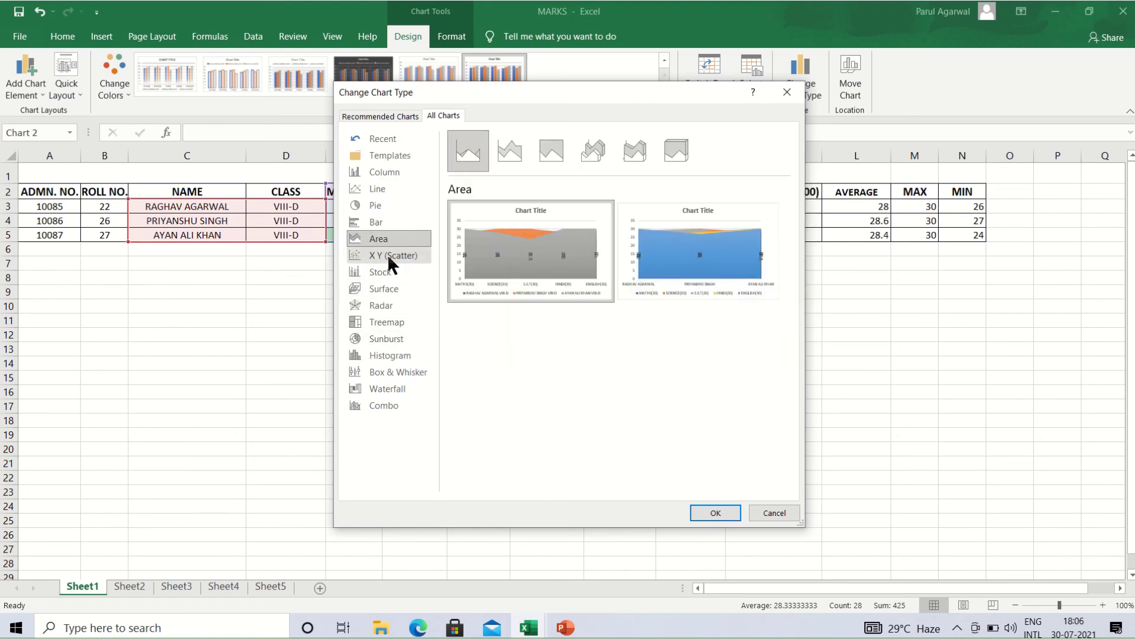
Change the column chart to a basic Pie chart.
{"action": "left_click", "coordinate": [378, 206]}
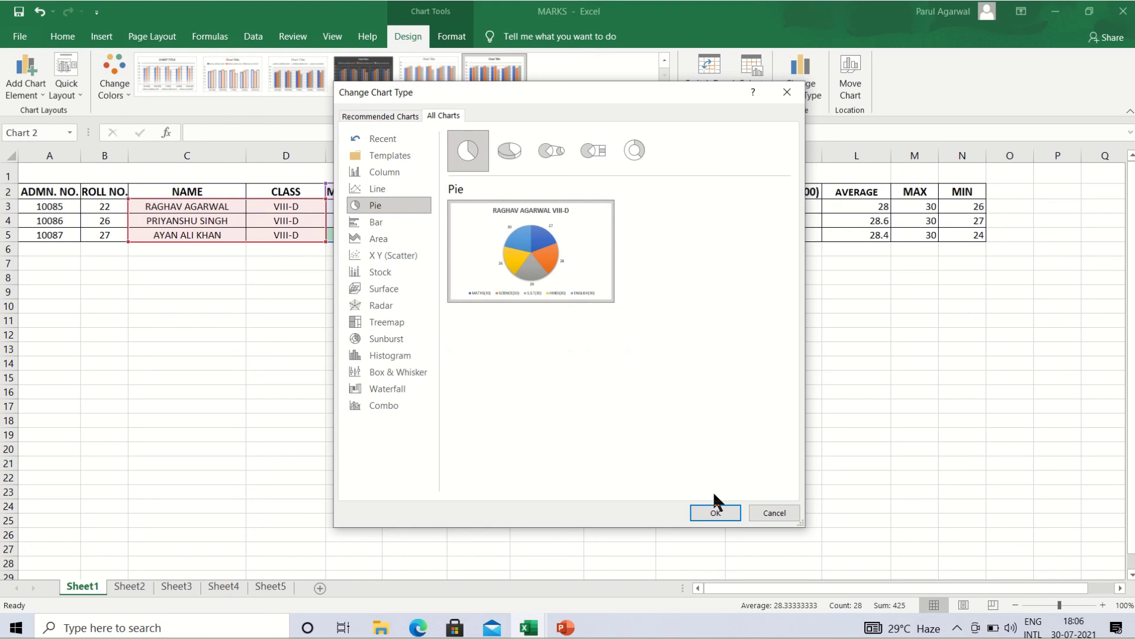
{"action": "left_click", "coordinate": [712, 515]}
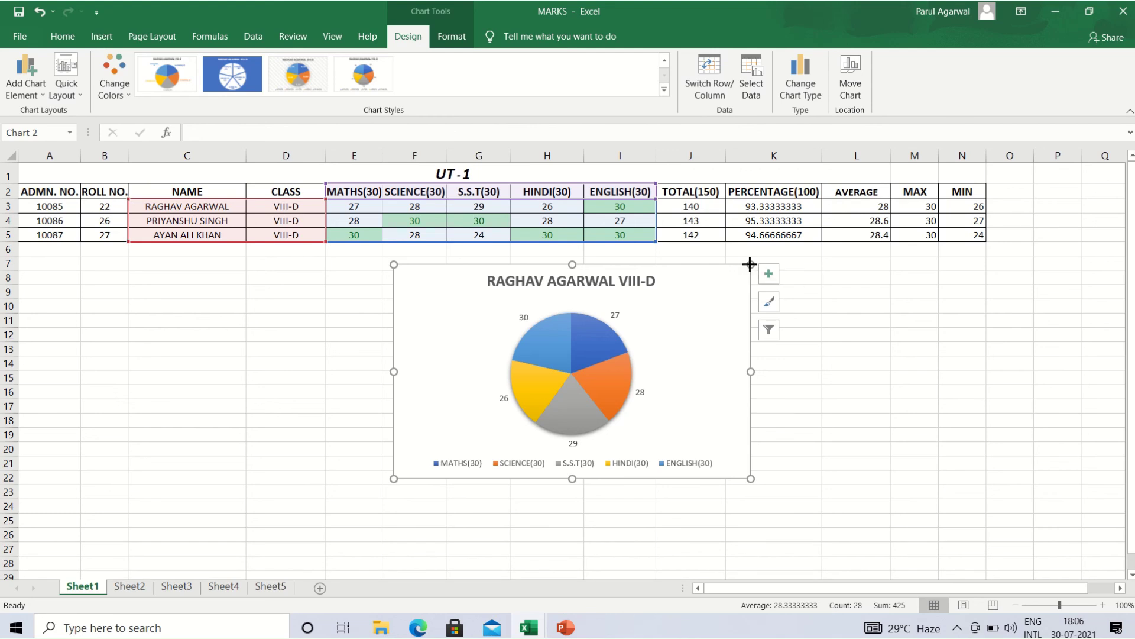
Enlarge the pie chart slightly and move it below the marks table so it starts in cell C8.
{"action": "mouse_move", "coordinate": [750, 264]}
{"action": "left_mouse_down"}
{"action": "mouse_move", "coordinate": [716, 300]}
{"action": "mouse_move", "coordinate": [758, 223]}
{"action": "mouse_move", "coordinate": [762, 256]}
{"action": "left_mouse_up"}
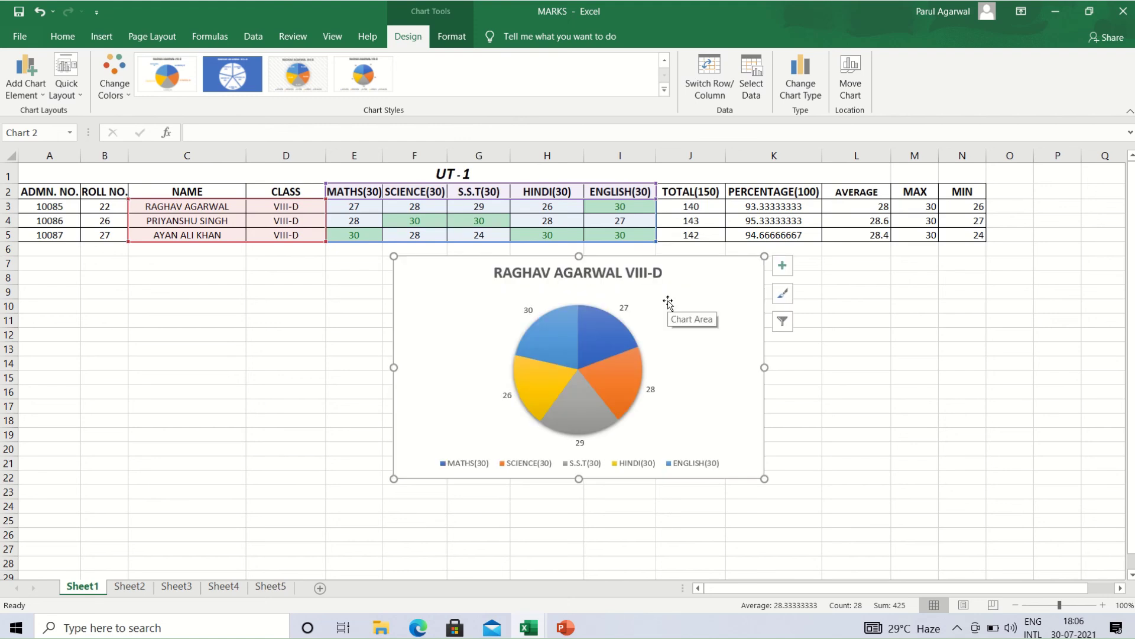
{"action": "left_click_drag", "start_coordinate": [667, 303], "coordinate": [419, 324]}
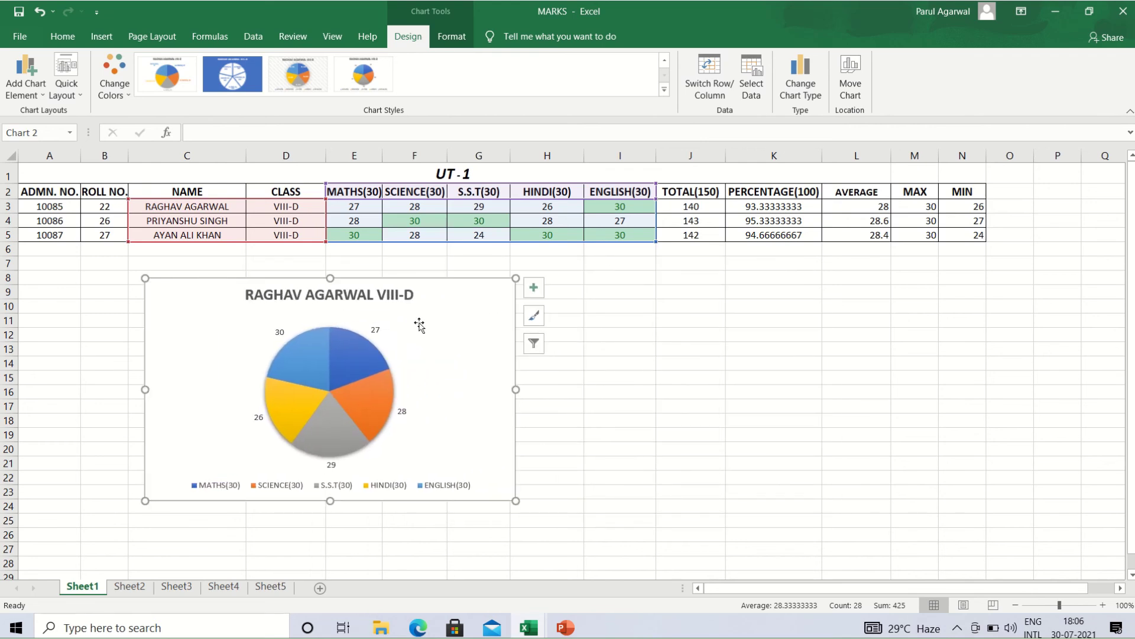